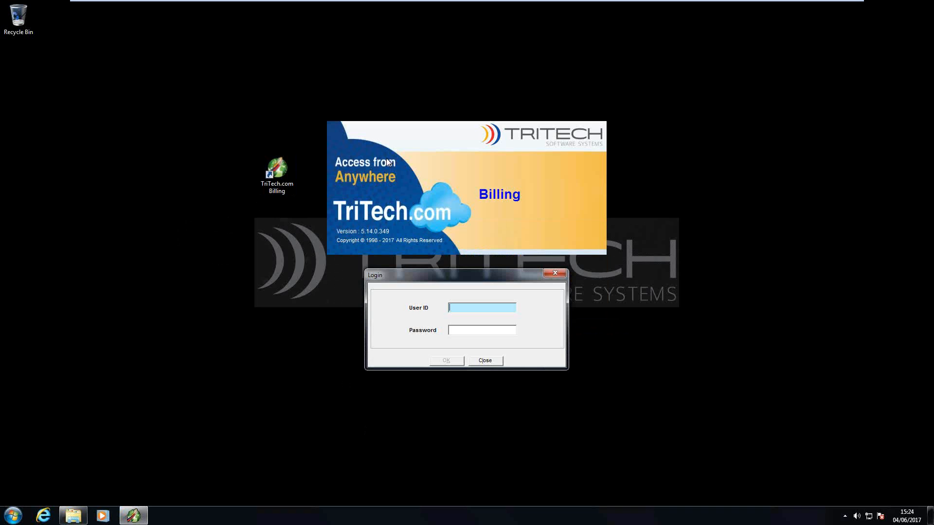
# Step: Submit the supervisor login, then cancel the SUPR Key request so the program exits
pyautogui.write('supr')
pyautogui.press('Tab')
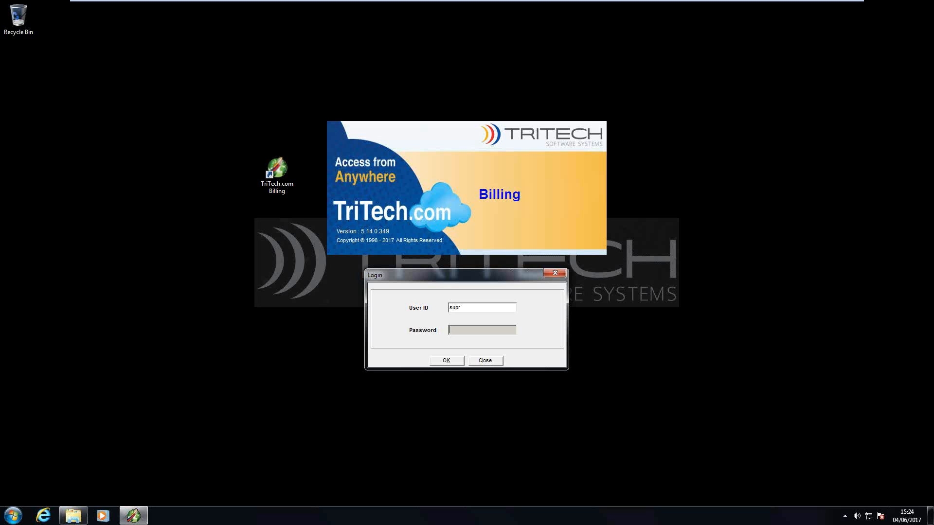
pyautogui.click(447, 362)
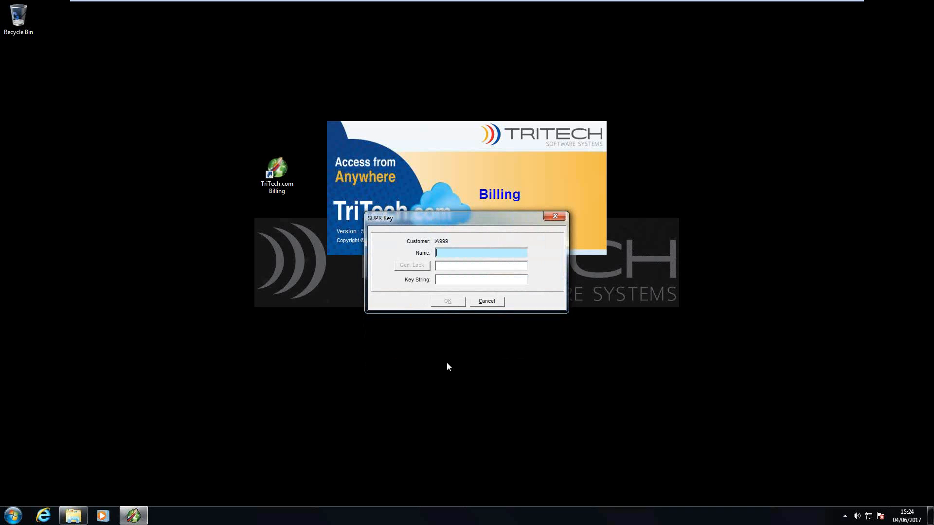
pyautogui.click(482, 302)
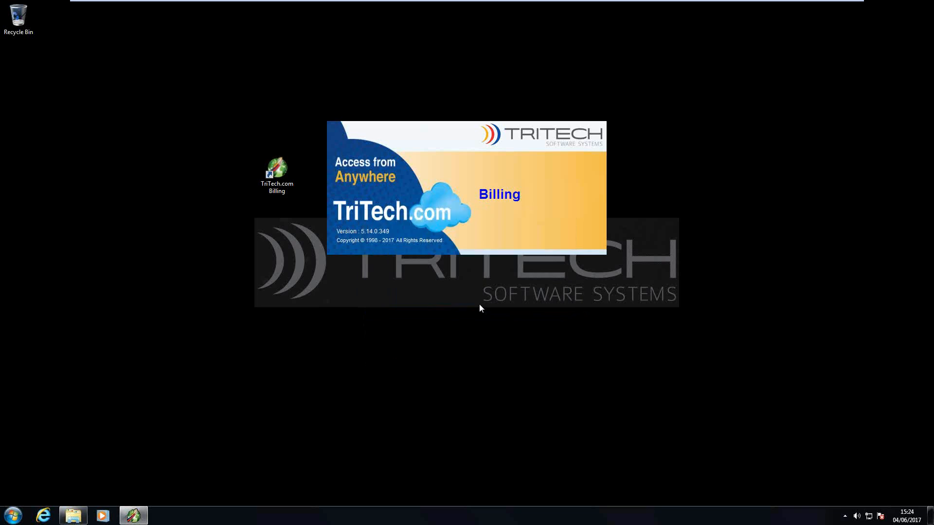
# Step: Relaunch TriTech.com Billing and log in with the demo user ID and its password
pyautogui.doubleClick(278, 173)
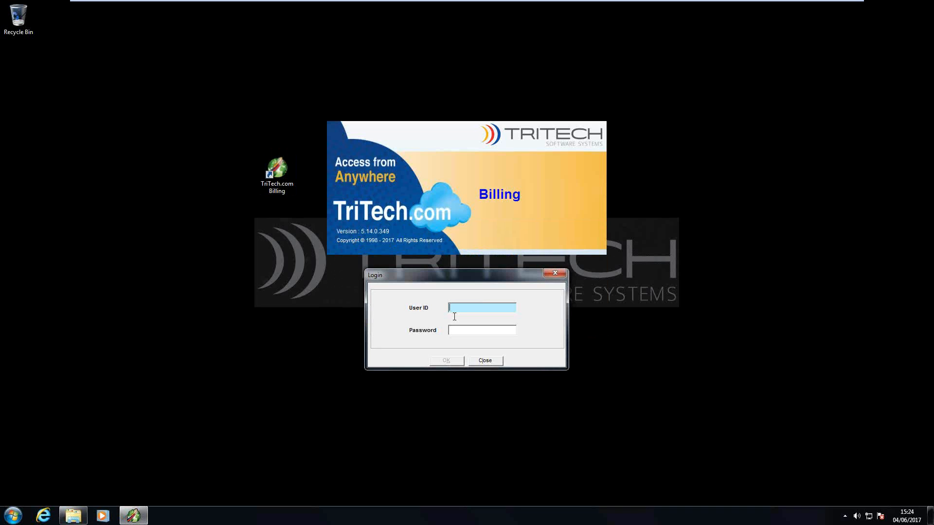
pyautogui.write('demo')
pyautogui.press('Tab')
pyautogui.write('****')
pyautogui.press('Tab')
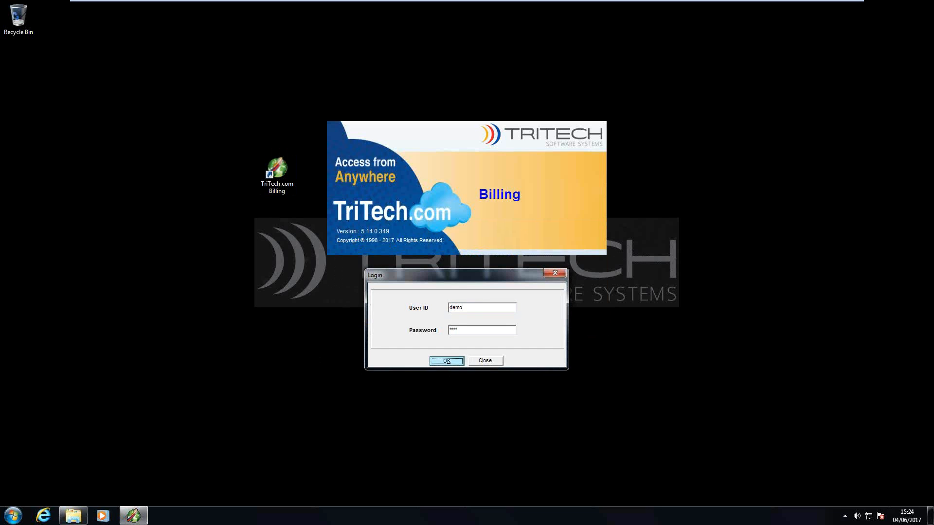
pyautogui.click(452, 365)
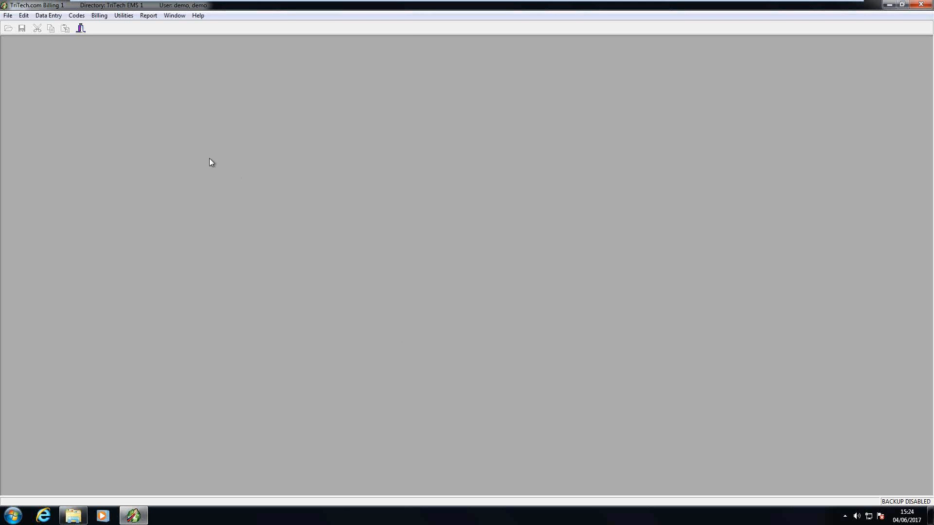
pyautogui.click(76, 15)
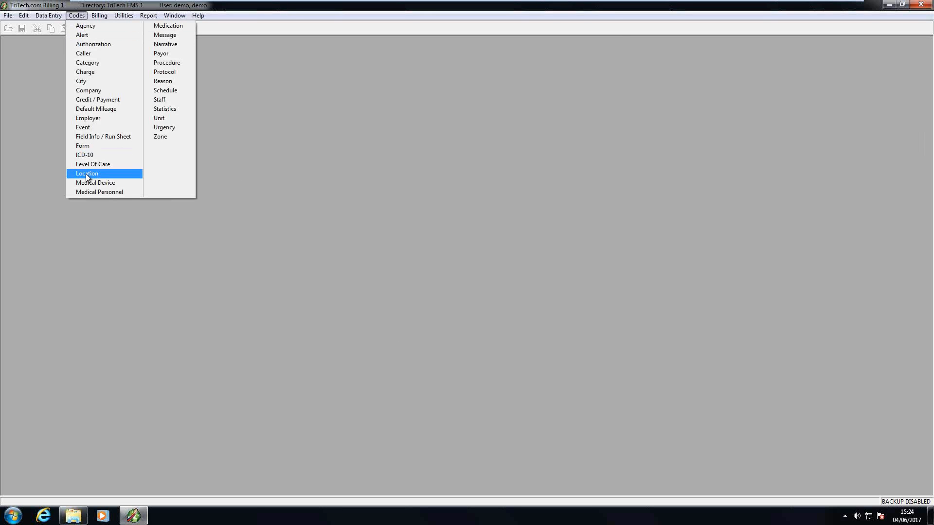
# Step: Load the demo staff record from Codes > Staff and view its Professional Info. tab
pyautogui.click(159, 100)
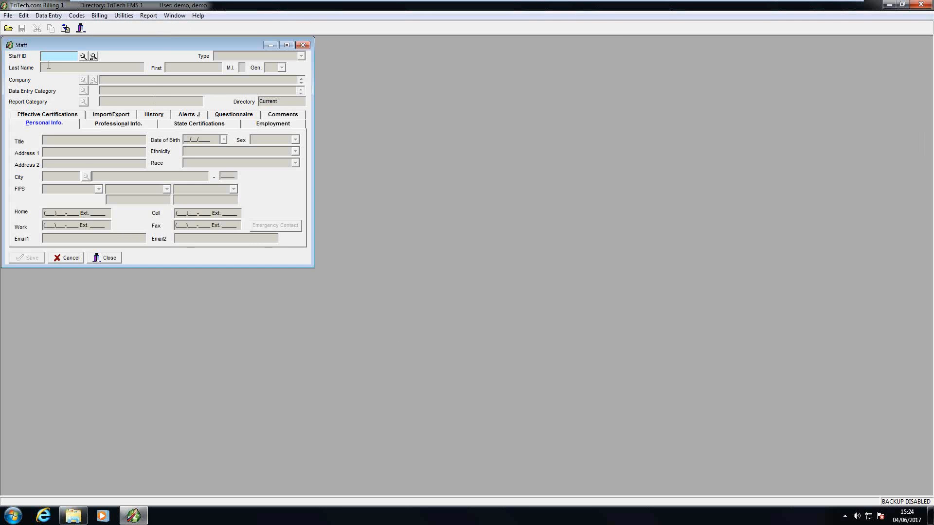
pyautogui.write('demo')
pyautogui.press('Tab')
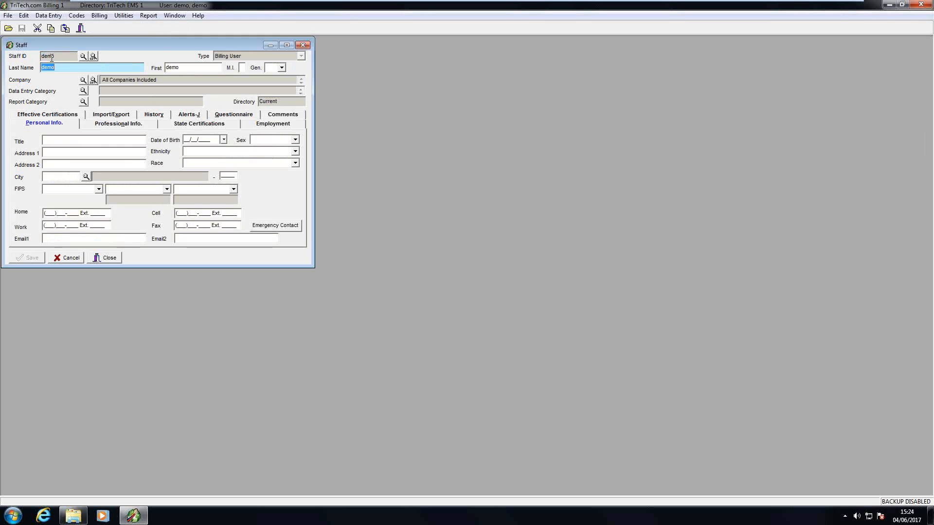
pyautogui.click(125, 123)
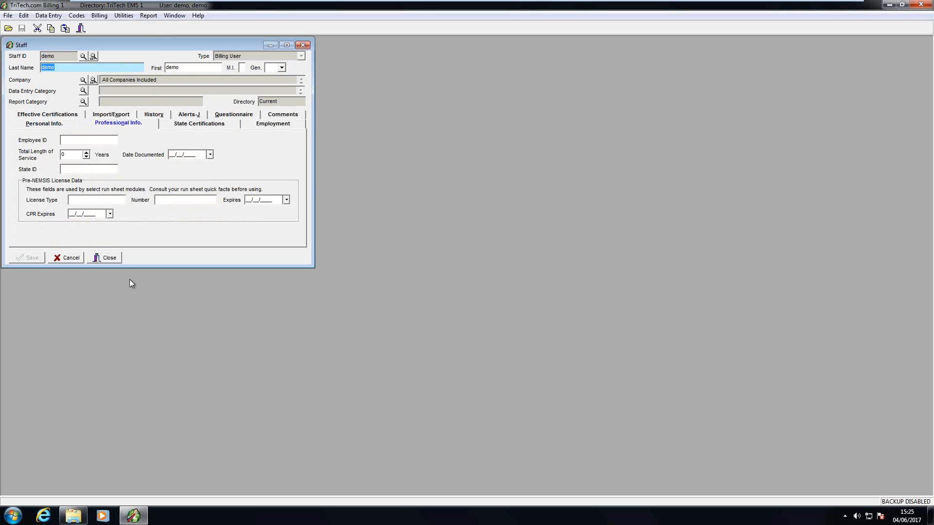
pyautogui.click(123, 16)
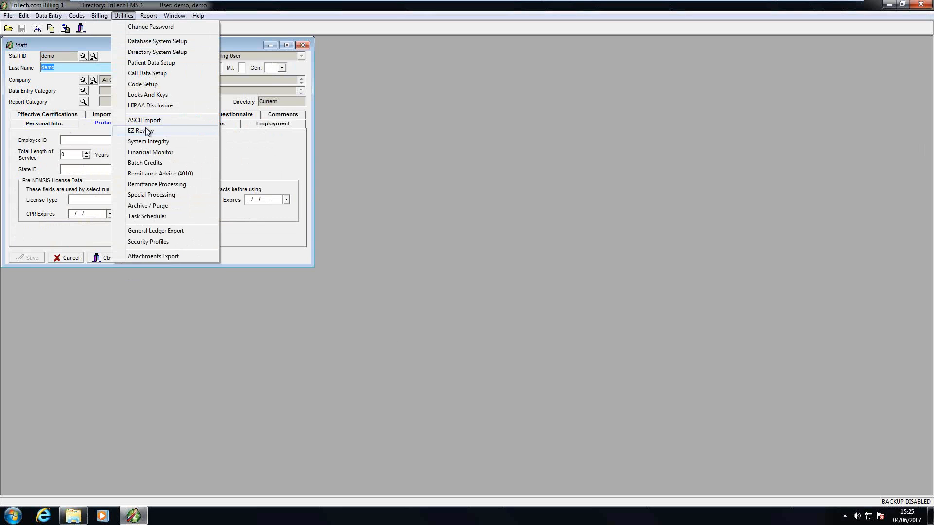
# Step: Open Locks And Keys, choose Add Super Administrator, and enter staff code demo
pyautogui.click(148, 95)
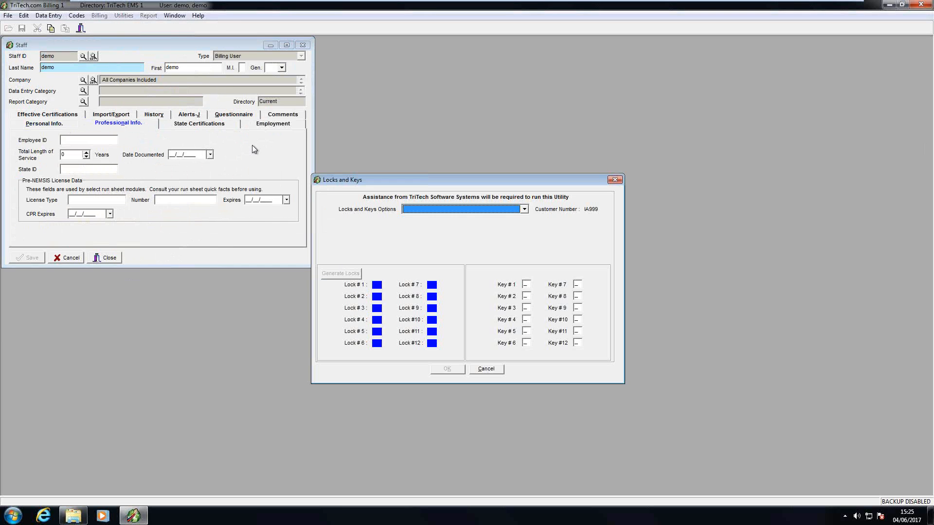
pyautogui.click(525, 209)
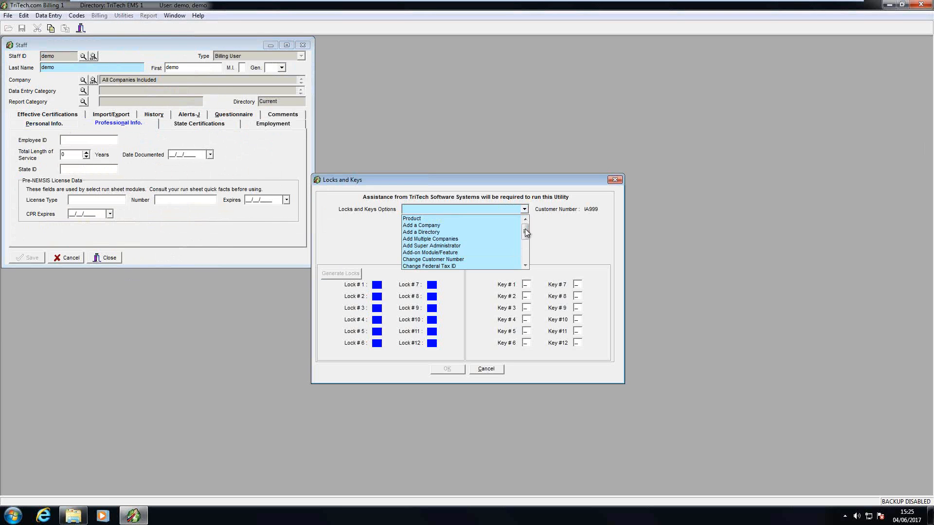
pyautogui.click(460, 244)
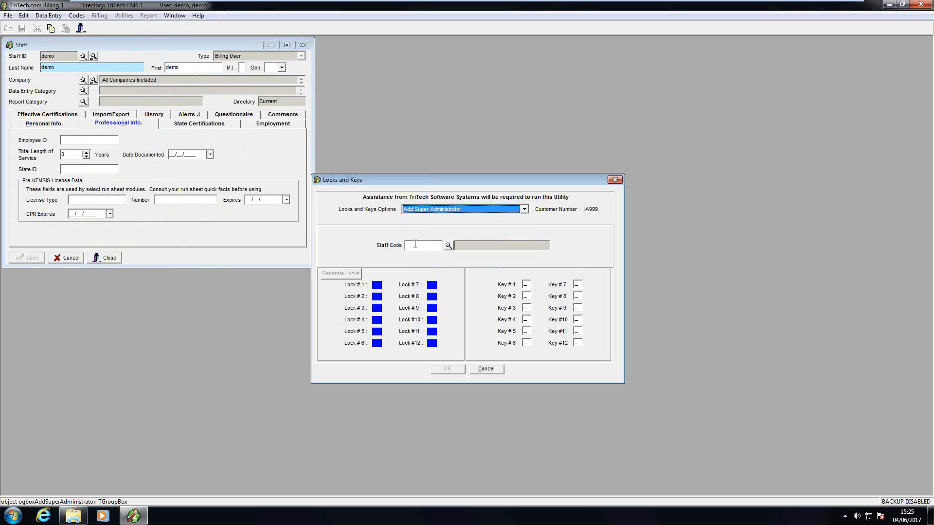
pyautogui.click(416, 245)
pyautogui.write('demo')
pyautogui.press('Tab')
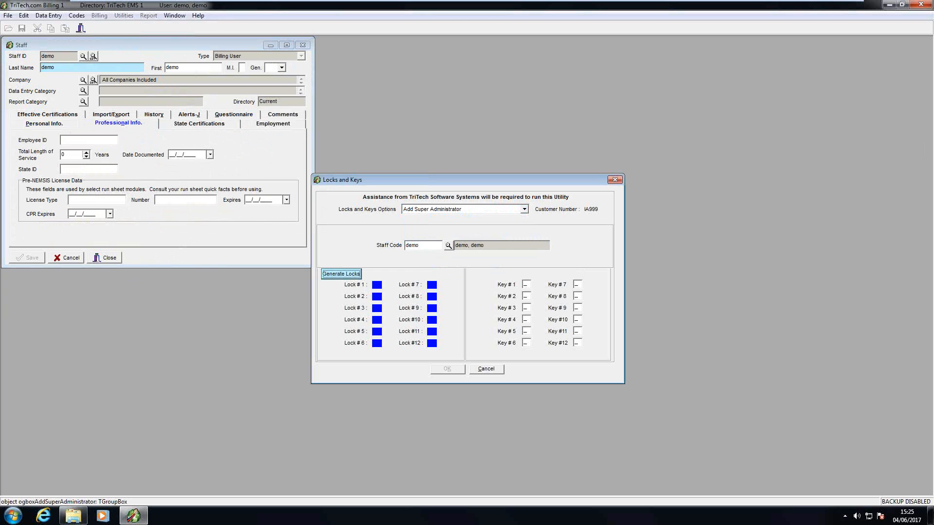
# Step: Generate the twelve lock codes and begin entering the supplied key digits
pyautogui.click(340, 274)
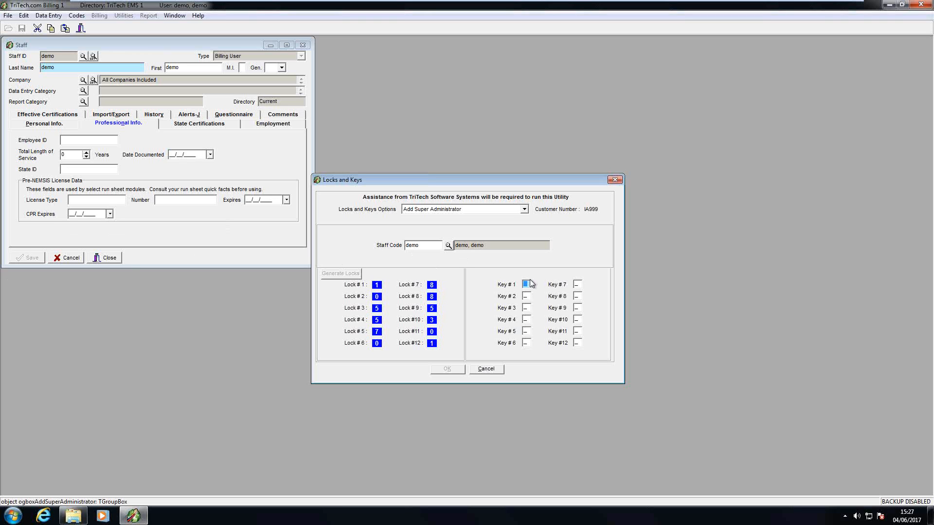
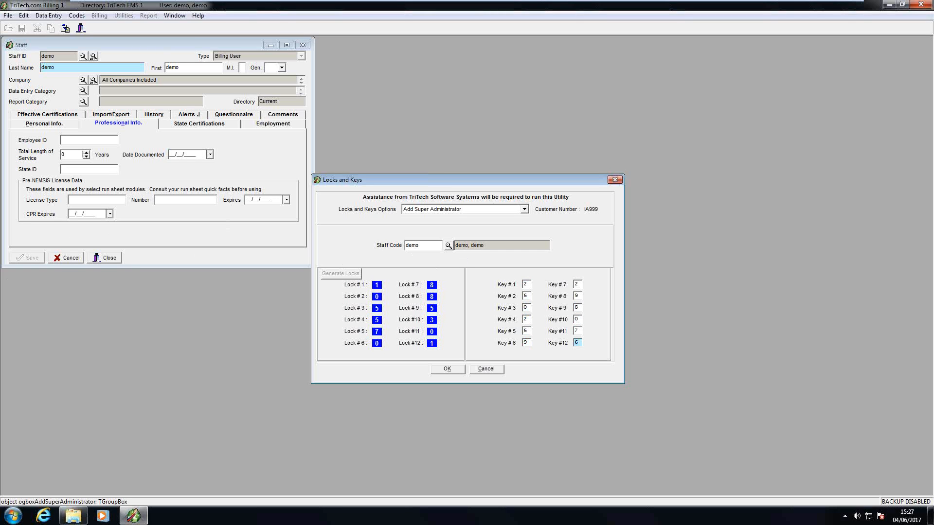
# Step: Confirm the completed Key #1–#12 entries so the Locks and Keys dialog closes
pyautogui.click(447, 371)
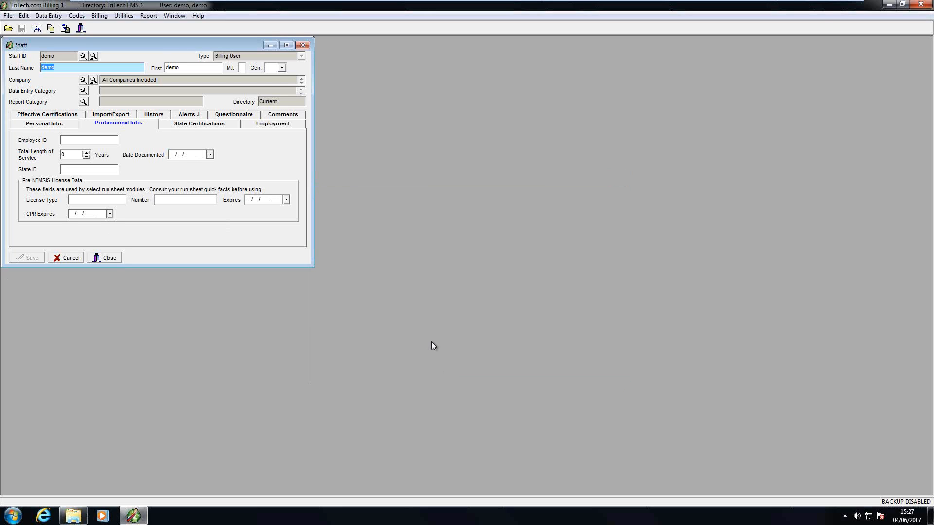
# Step: Close the Staff window and use File > Re-Login to sign back in as demo
pyautogui.click(100, 258)
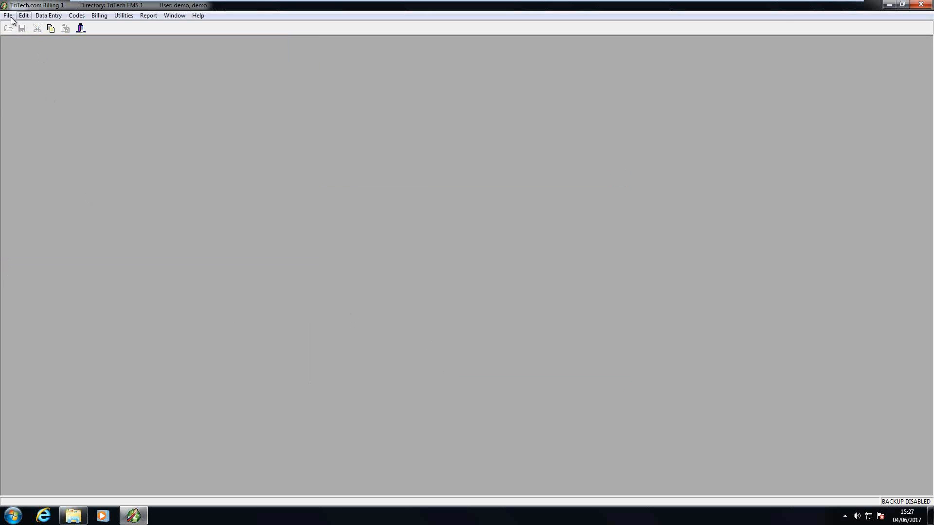
pyautogui.click(8, 15)
pyautogui.click(37, 75)
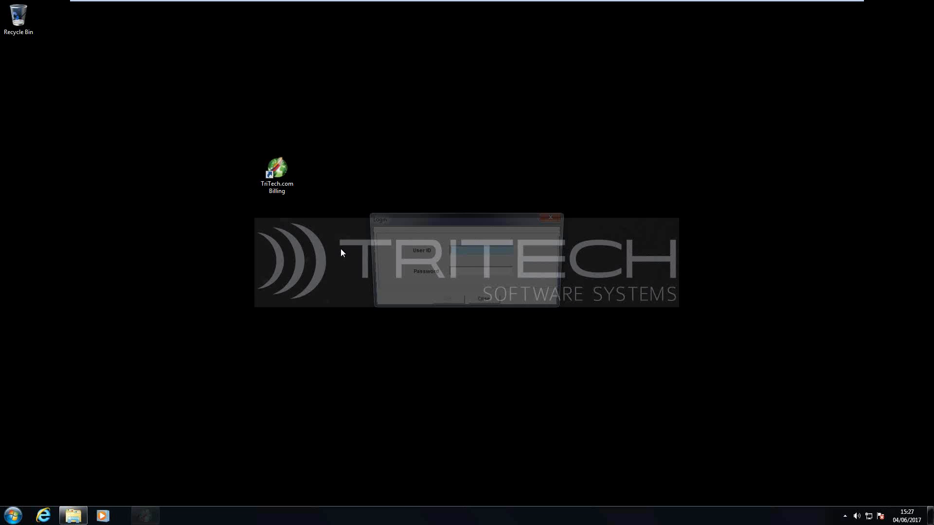
pyautogui.press('Tab')
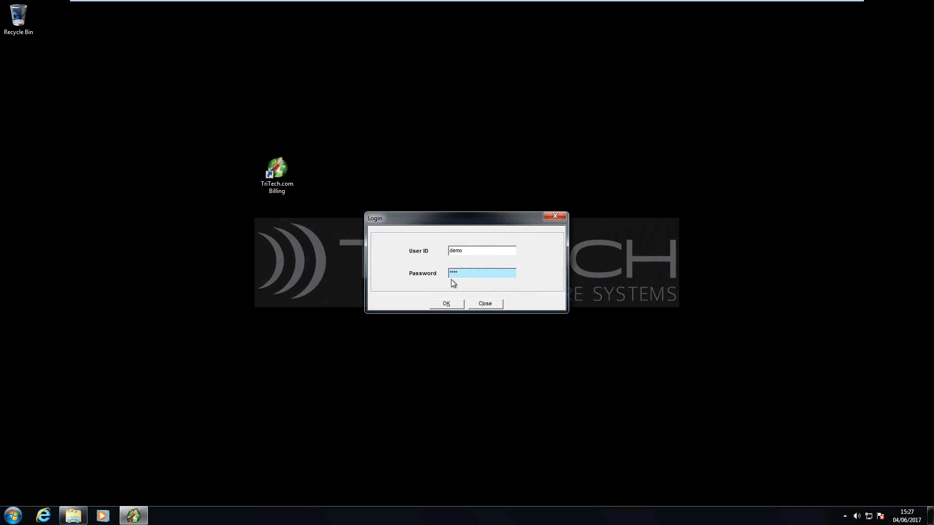
pyautogui.click(455, 304)
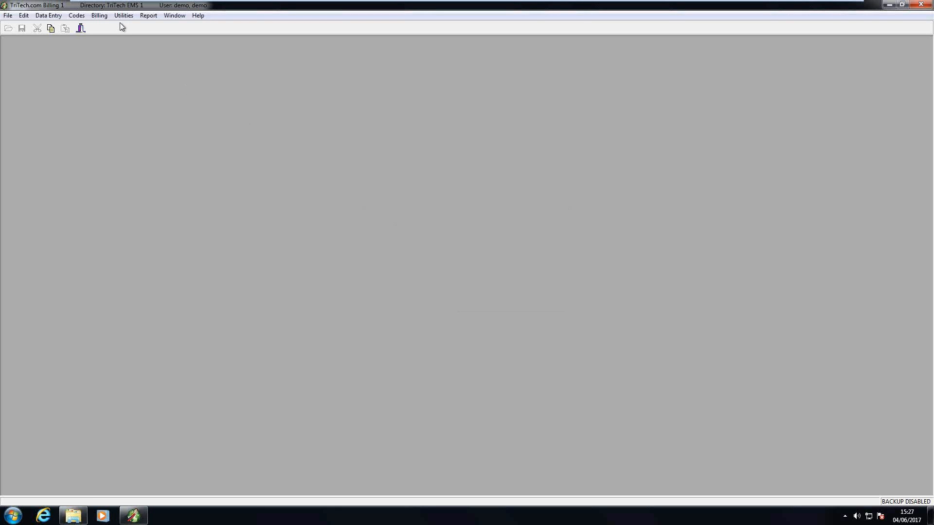
pyautogui.click(76, 15)
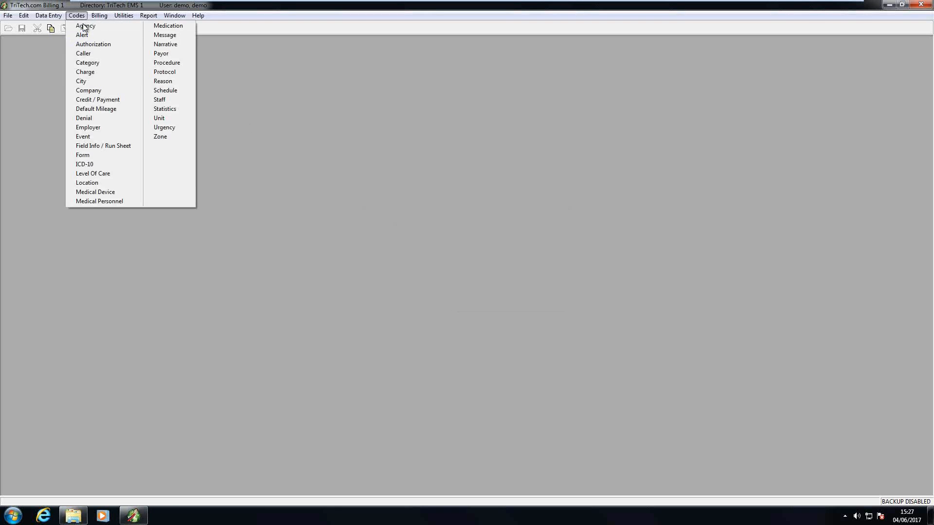
# Step: Reload the demo staff record and view its Security tab showing Super Administrator checked
pyautogui.click(162, 101)
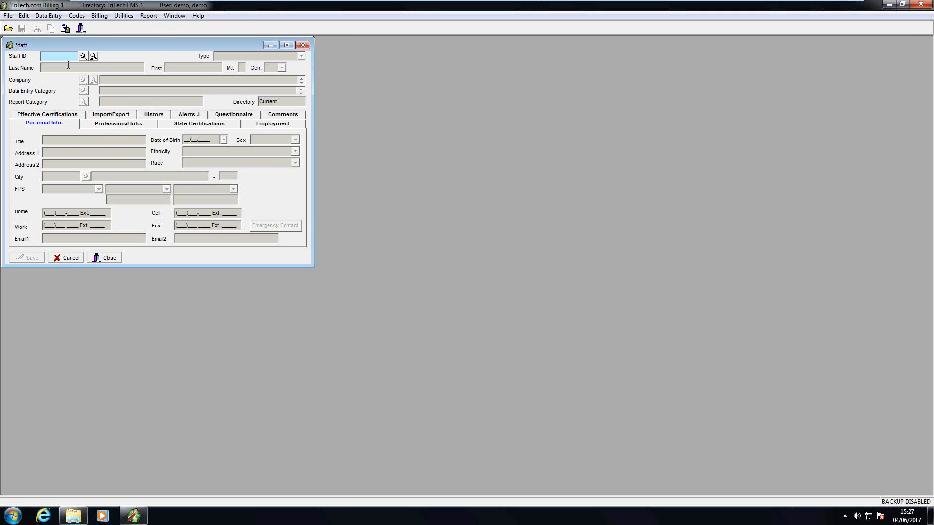
pyautogui.write('demo')
pyautogui.press('Tab')
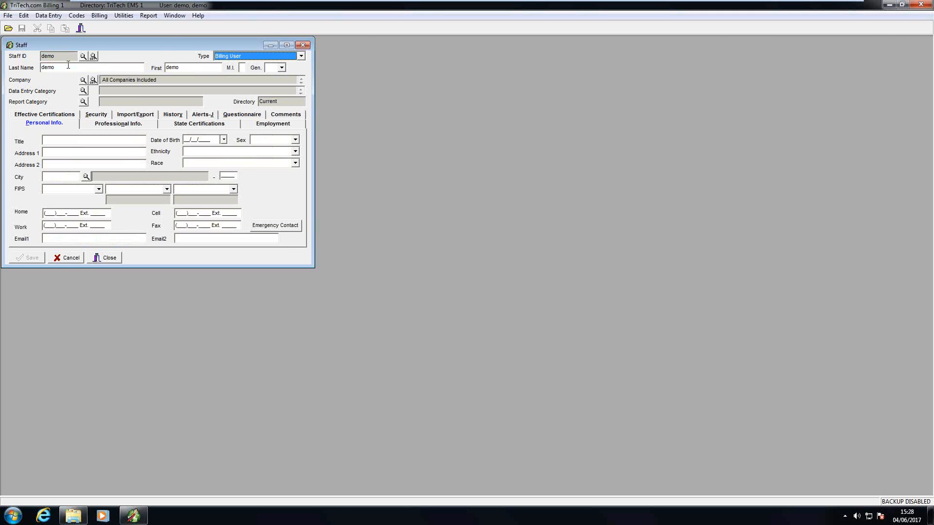
pyautogui.click(94, 116)
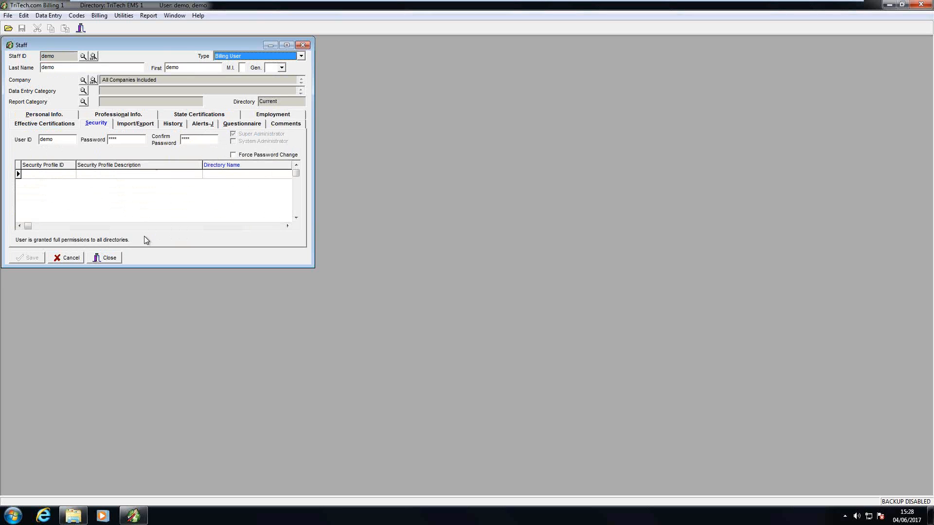
pyautogui.click(83, 57)
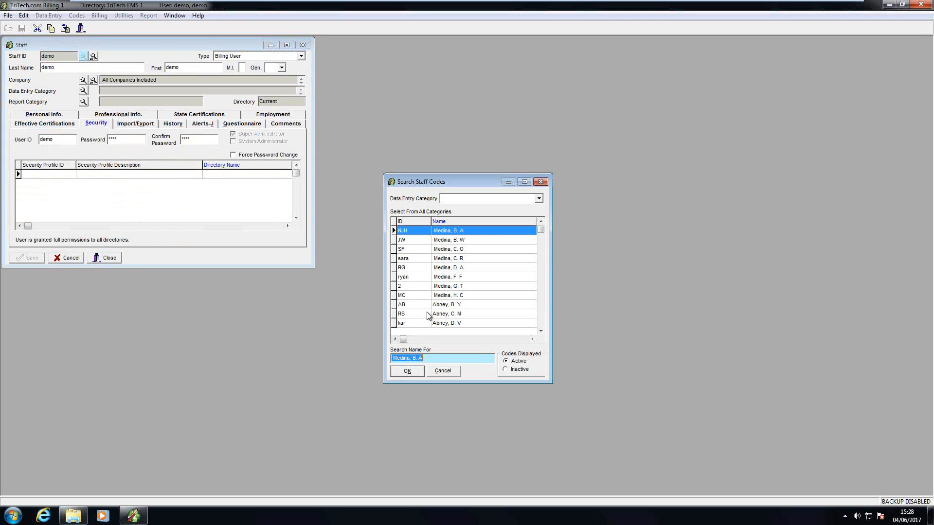
# Step: Load another staff record from the search list, then cancel to clear the Staff form
pyautogui.doubleClick(437, 314)
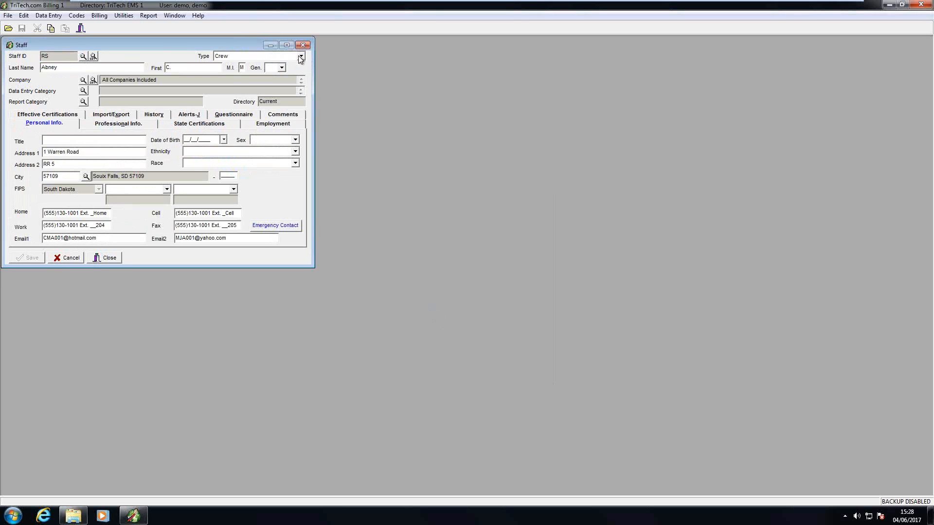
pyautogui.click(83, 57)
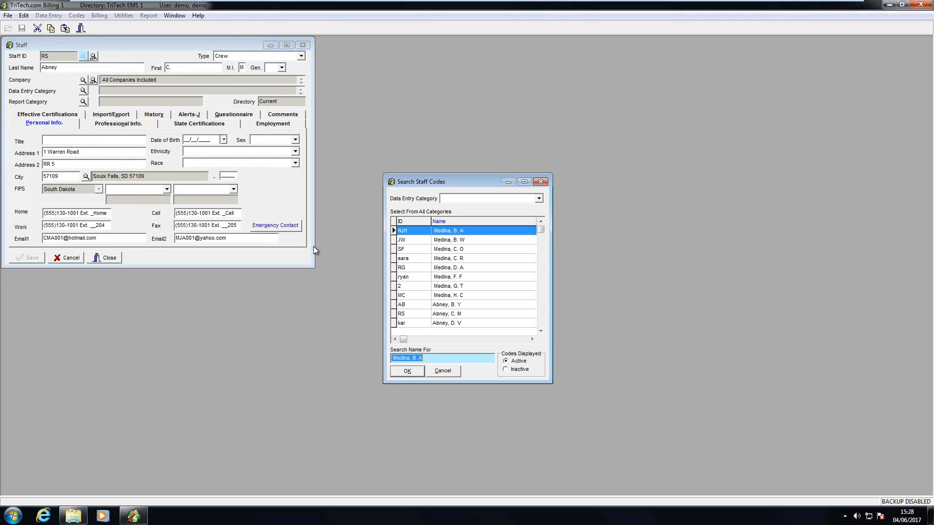
pyautogui.click(437, 372)
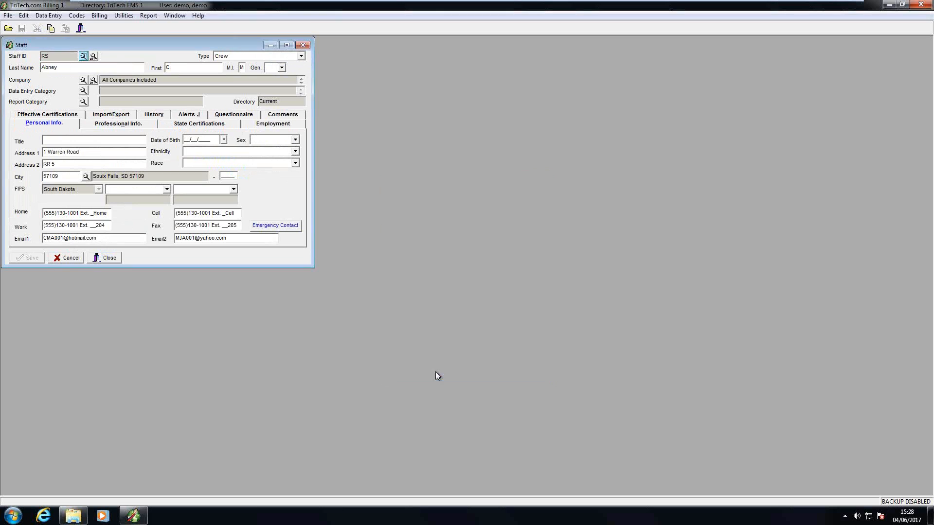
pyautogui.click(68, 261)
pyautogui.write('Smit')
pyautogui.click(68, 259)
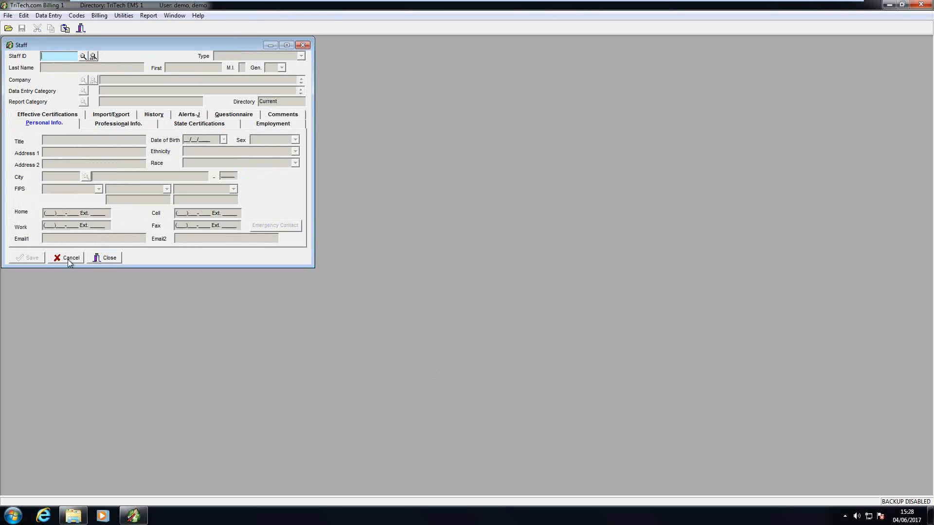
# Step: Start a new Billing User staff entry with Super Administrator ticked, then close without saving
pyautogui.write('Deb')
pyautogui.press('Tab')
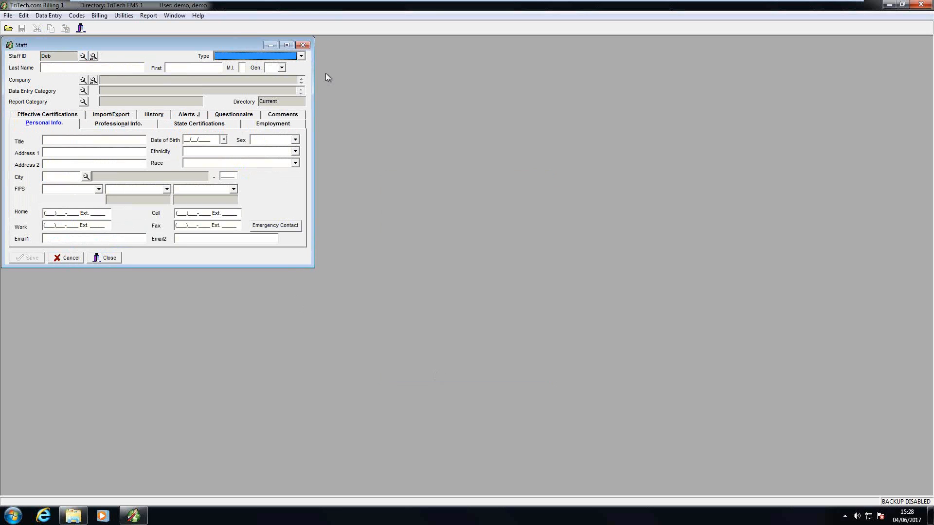
pyautogui.click(301, 57)
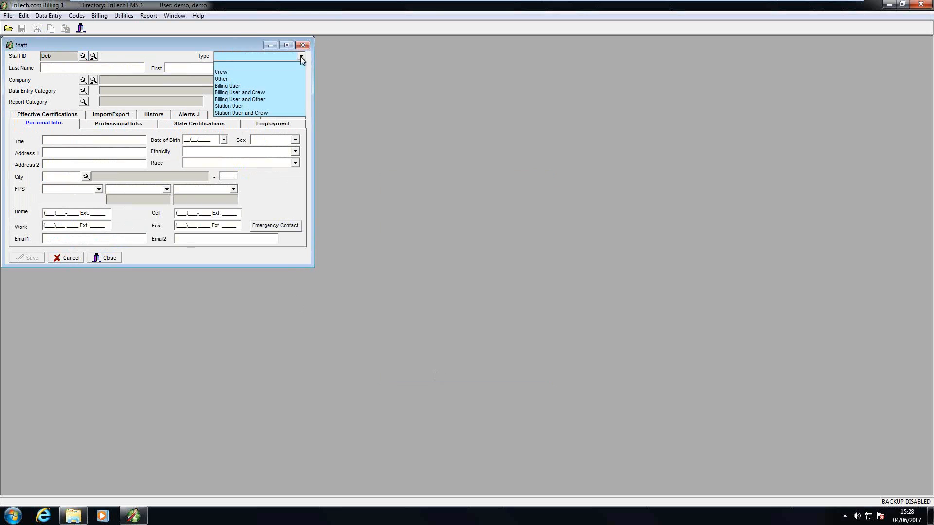
pyautogui.click(228, 89)
pyautogui.click(99, 117)
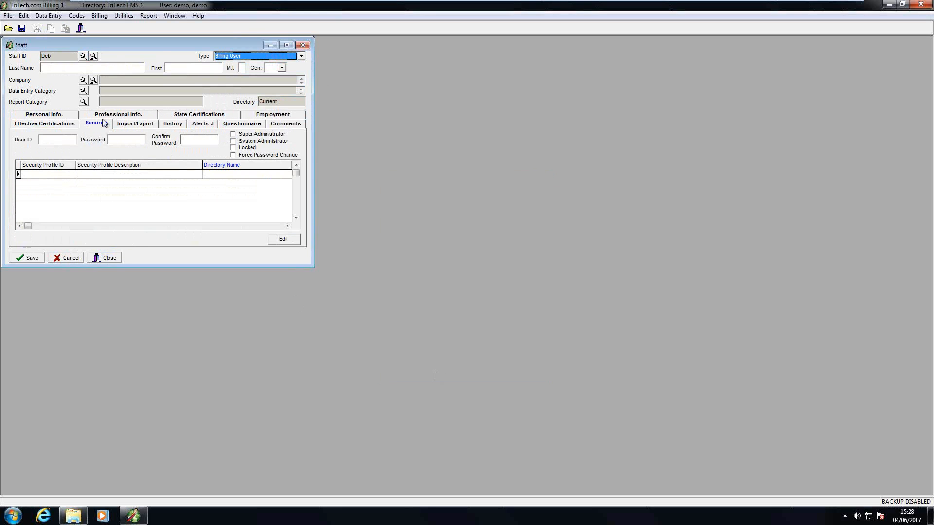
pyautogui.click(234, 135)
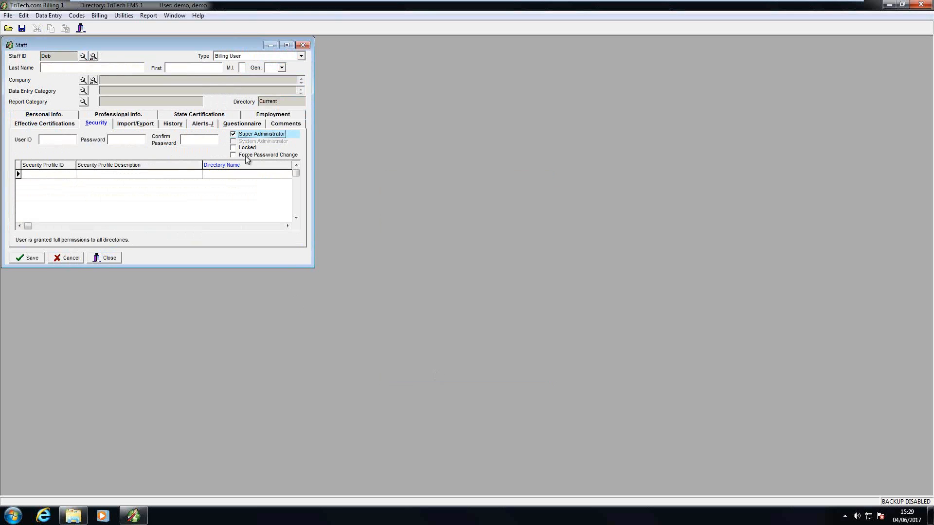
pyautogui.click(104, 257)
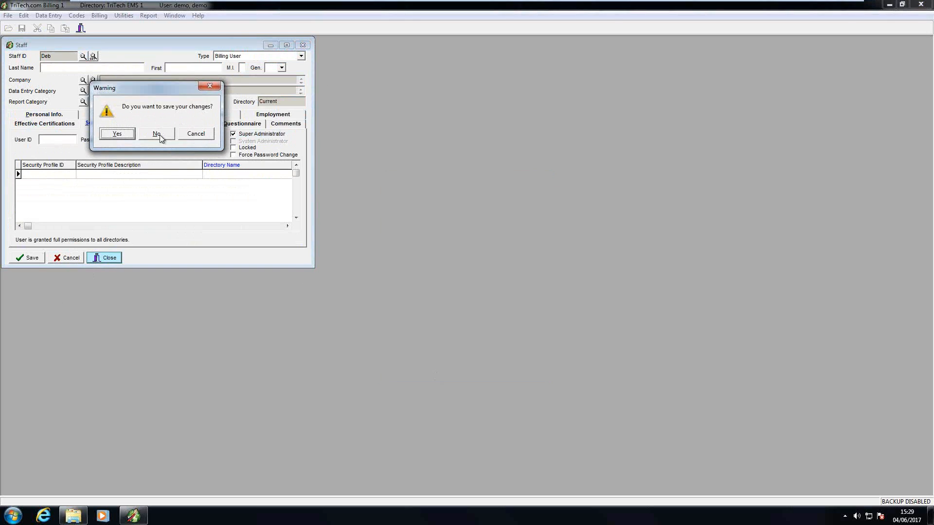
pyautogui.click(159, 135)
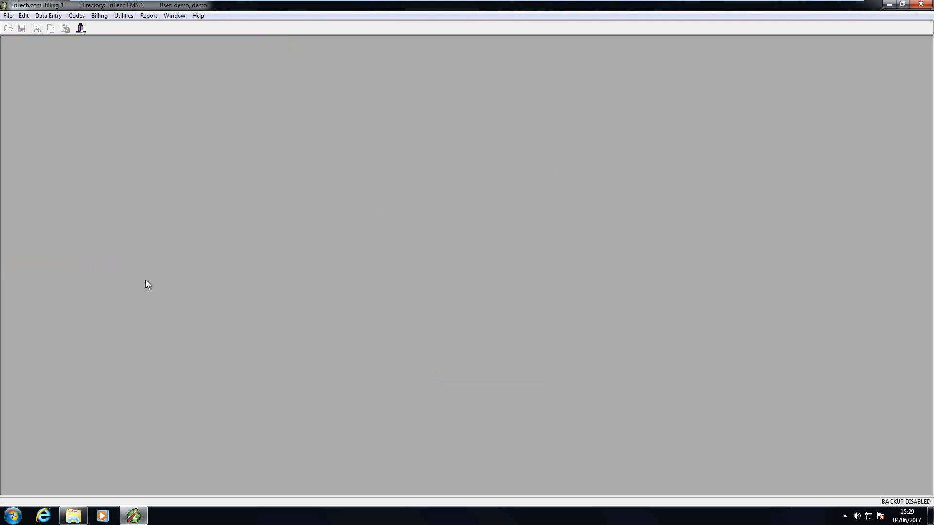
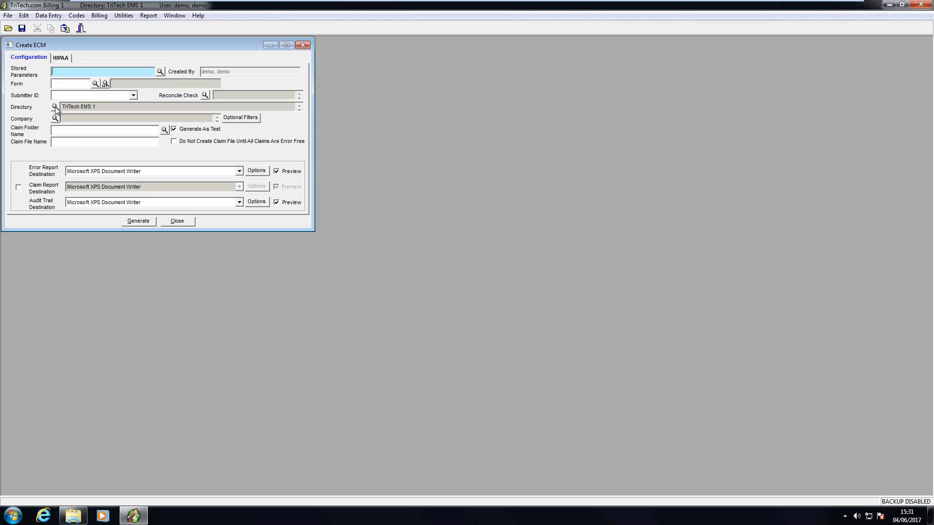
# Step: Include directories TriTech EMS 1 and TriTech EMS 2, and pick the 5010TESTWPS form code
pyautogui.click(55, 107)
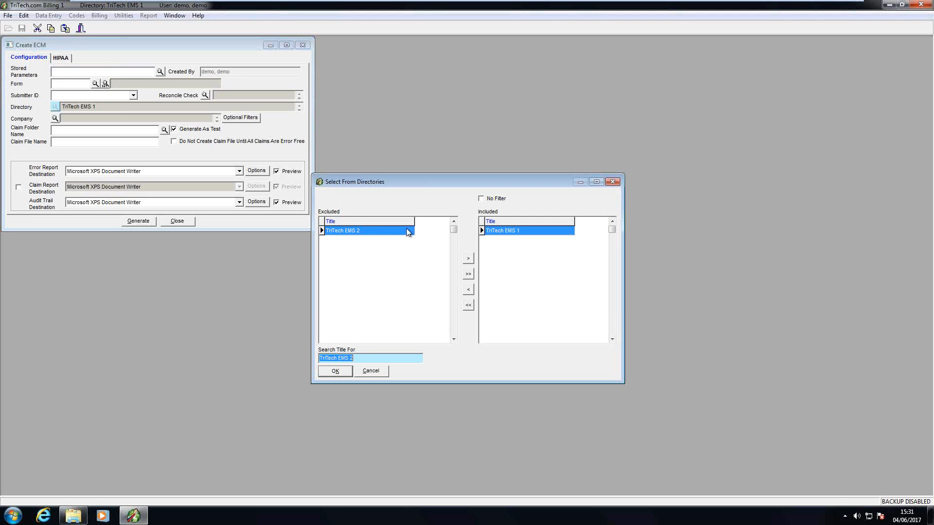
pyautogui.click(468, 274)
pyautogui.click(336, 371)
pyautogui.click(97, 85)
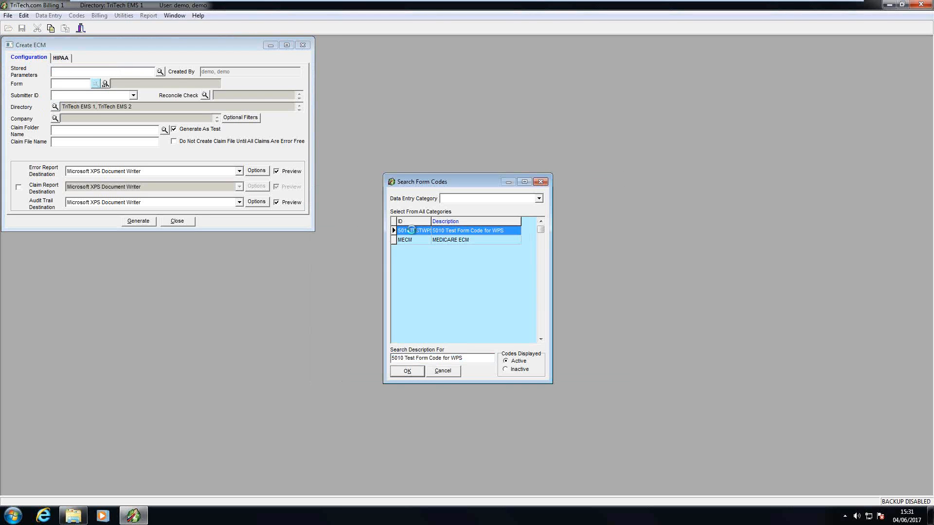
pyautogui.doubleClick(411, 231)
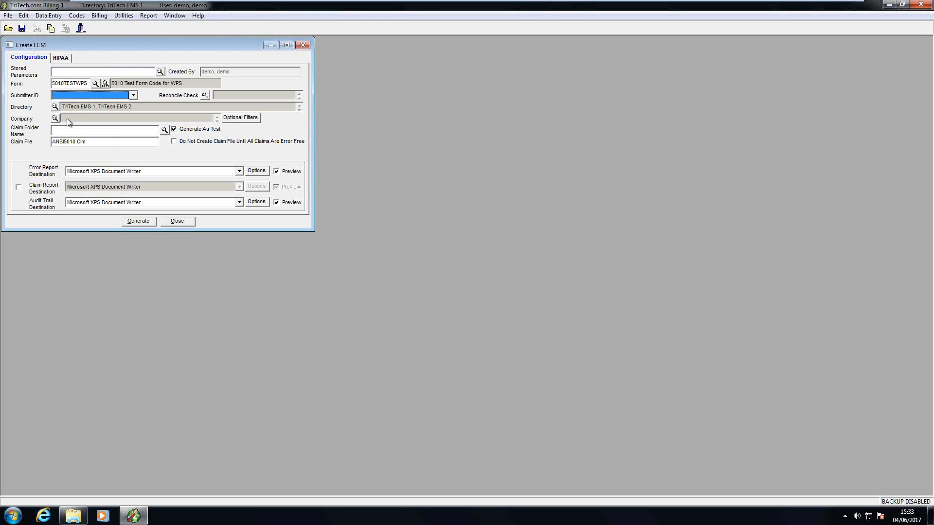
pyautogui.click(55, 106)
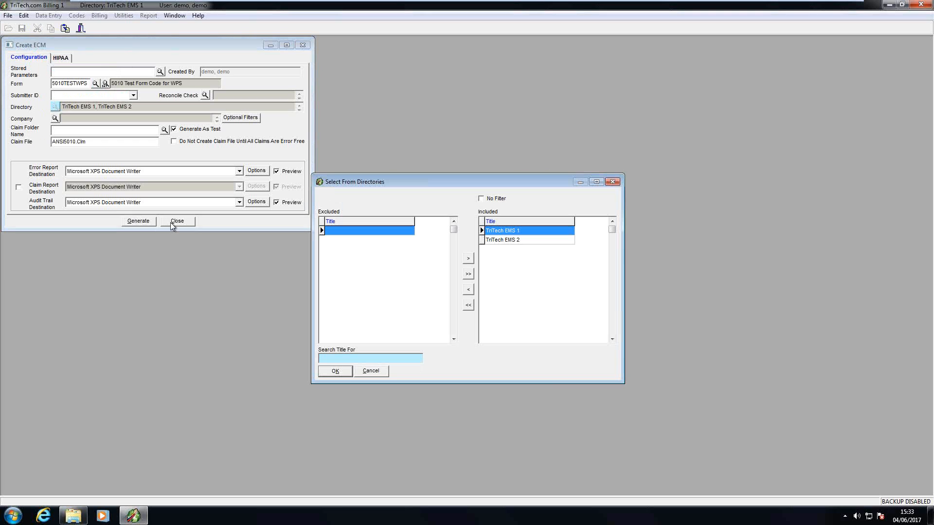
pyautogui.click(368, 372)
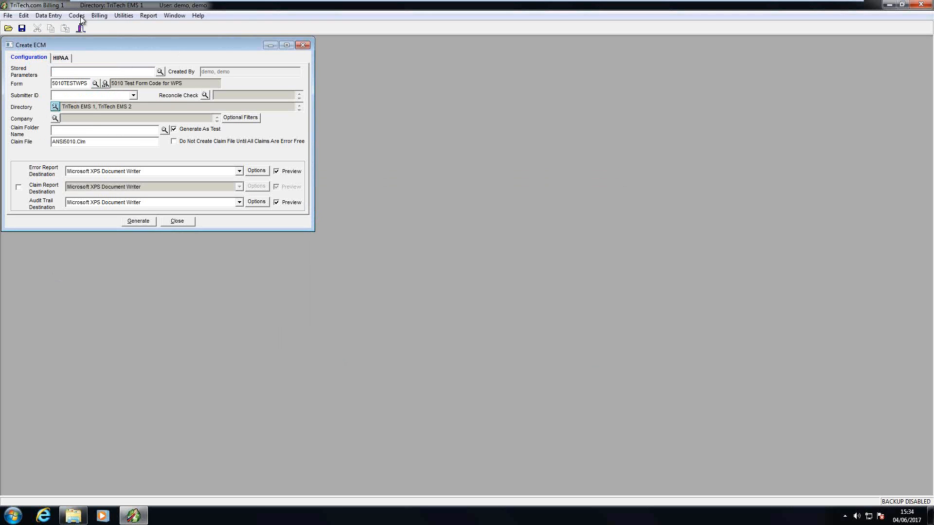
# Step: Open Print Itemized Bills/Forms/Letters and review its directory selection, leaving it unchanged
pyautogui.click(97, 17)
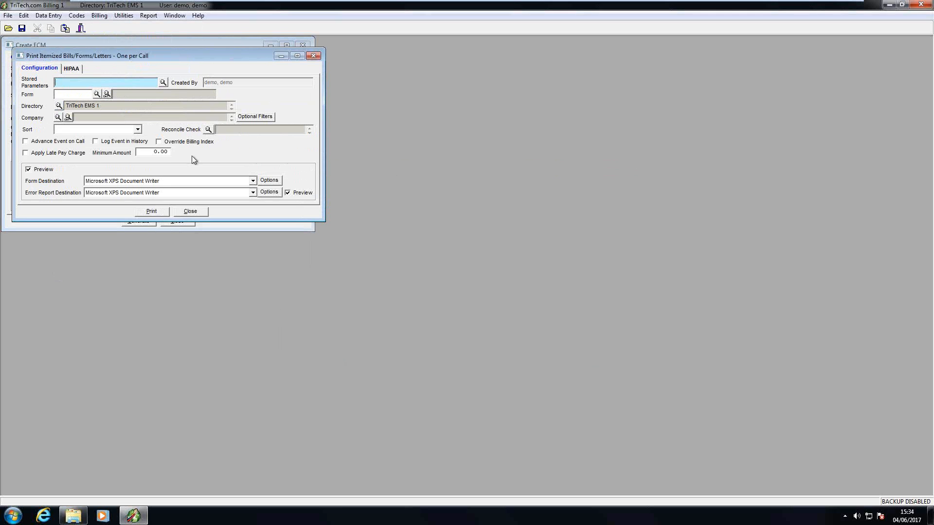
pyautogui.click(58, 105)
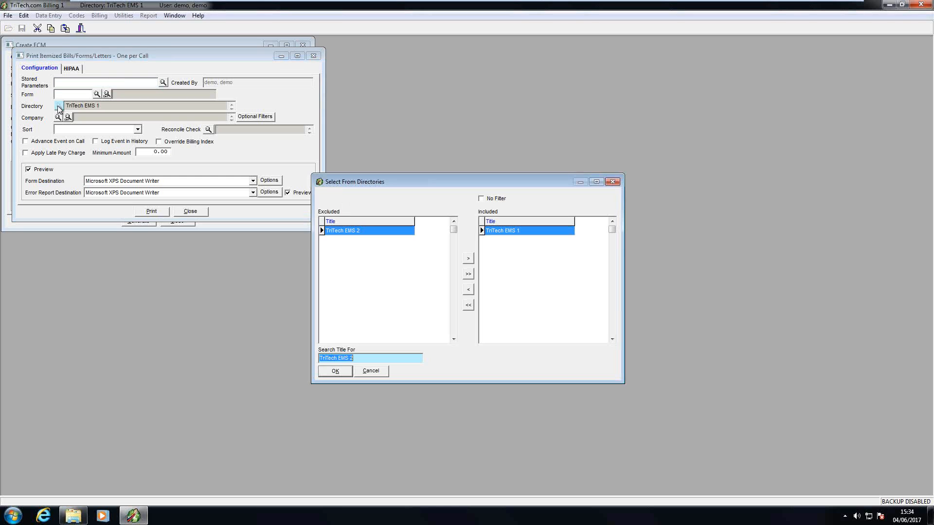
pyautogui.click(371, 372)
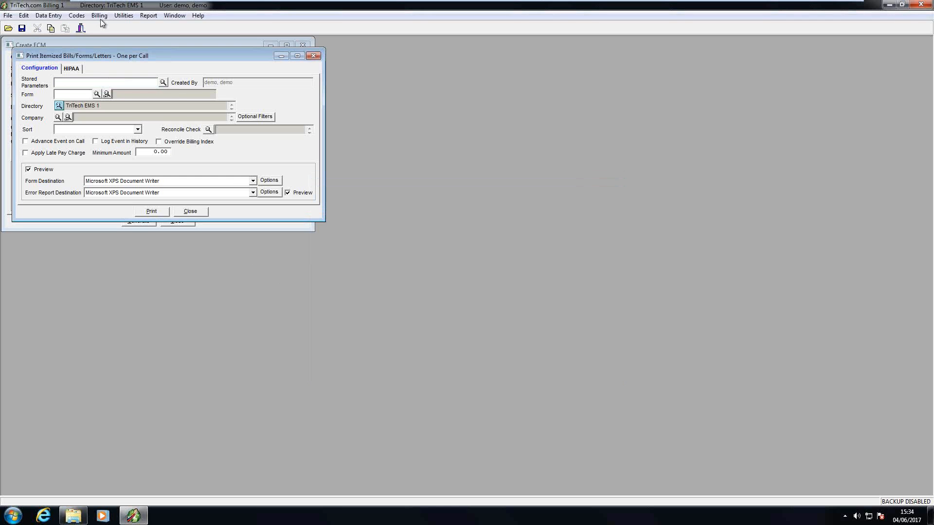
pyautogui.click(104, 16)
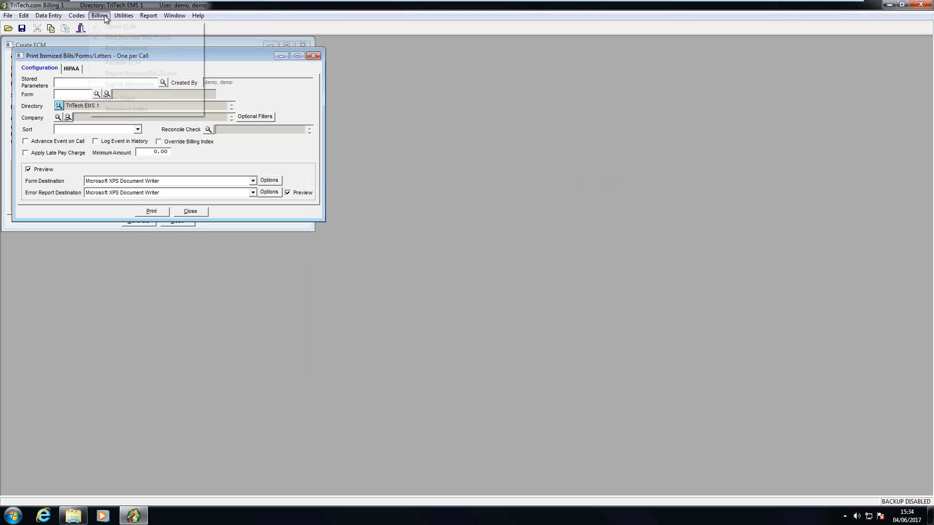
# Step: Open Print Statements and close it again, returning to the itemized bills window
pyautogui.click(119, 50)
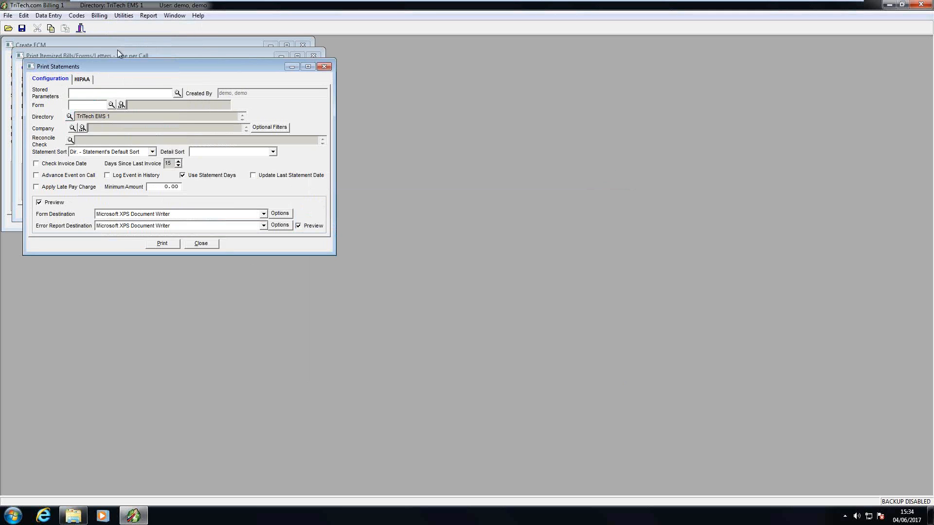
pyautogui.click(201, 244)
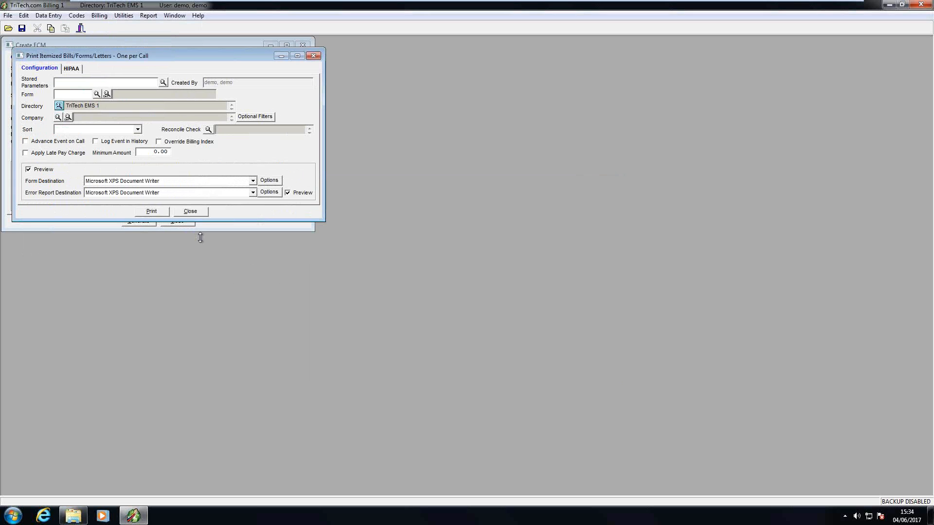
# Step: Close the Print Itemized Bills/Forms/Letters and Create ECM windows
pyautogui.click(194, 214)
pyautogui.click(178, 222)
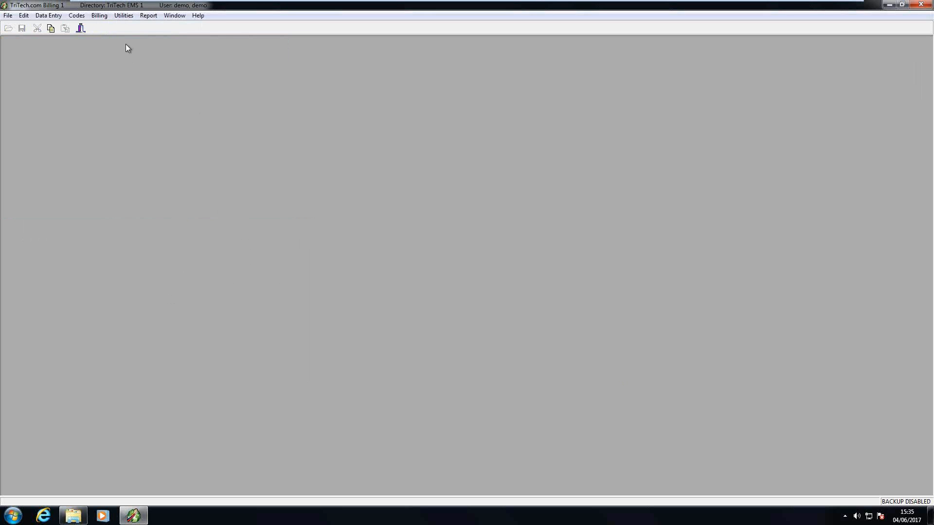
# Step: Open Remittance Processing and move its window up and left
pyautogui.click(124, 17)
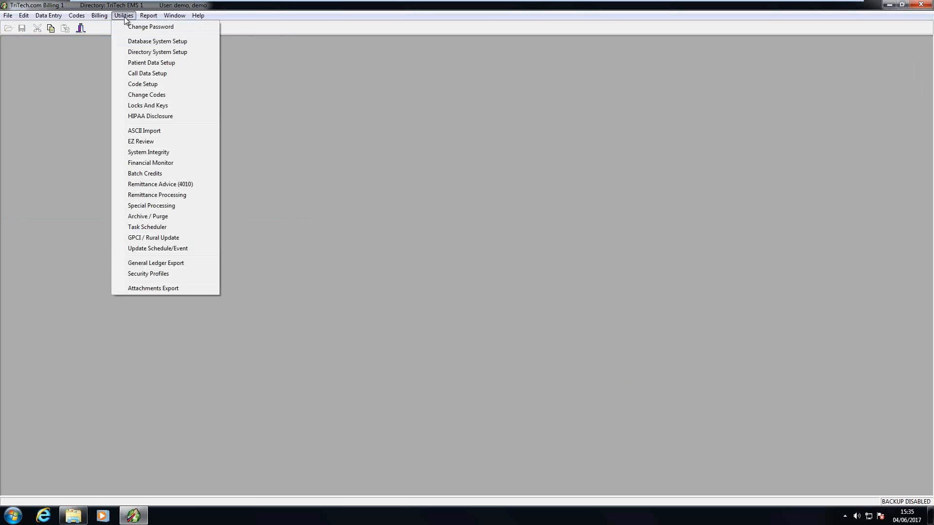
pyautogui.click(154, 197)
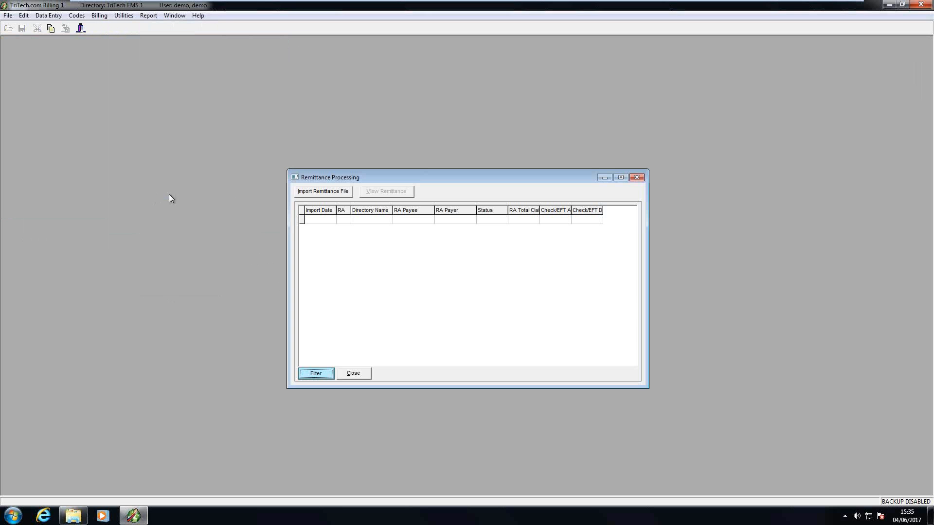
pyautogui.moveTo(352, 177); pyautogui.dragTo(309, 130)
# Step: Import Demo Remittance.edi as a new remittance advice
pyautogui.click(291, 145)
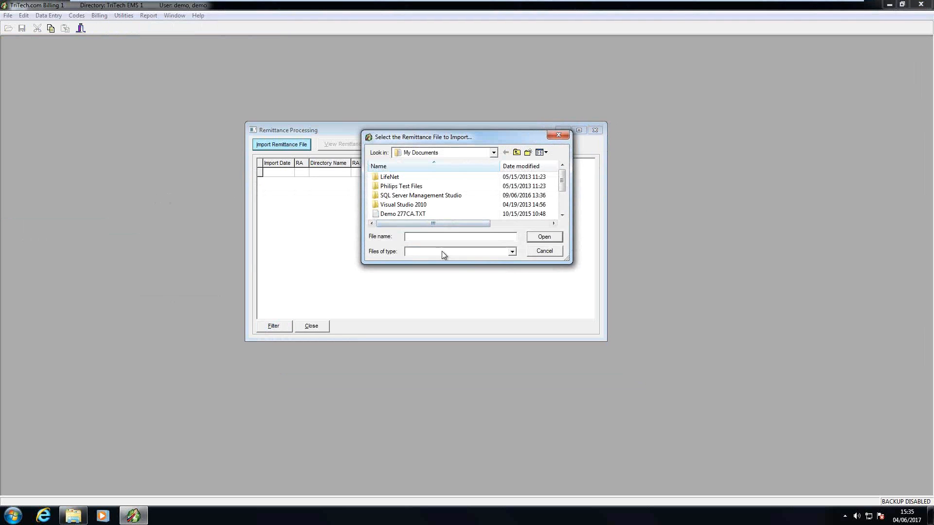
pyautogui.moveTo(560, 188); pyautogui.dragTo(559, 220)
pyautogui.click(391, 195)
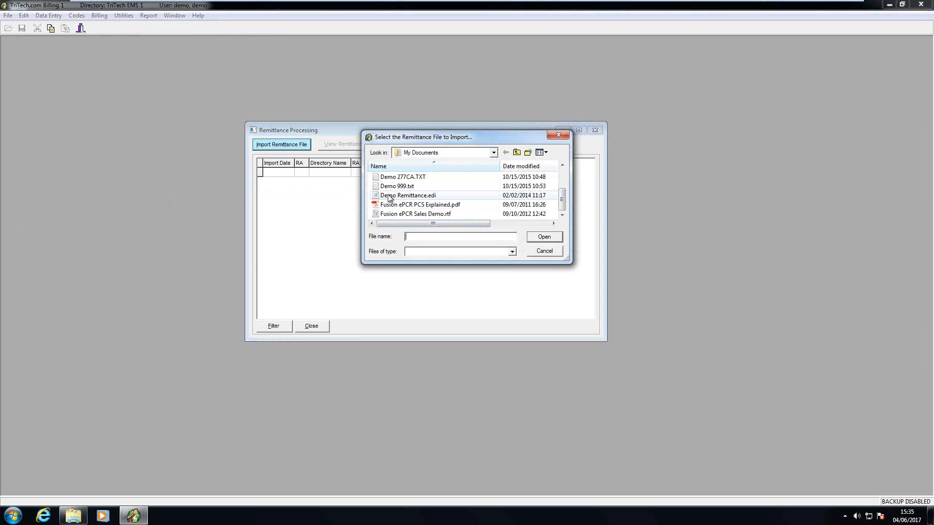
pyautogui.click(546, 236)
pyautogui.click(444, 302)
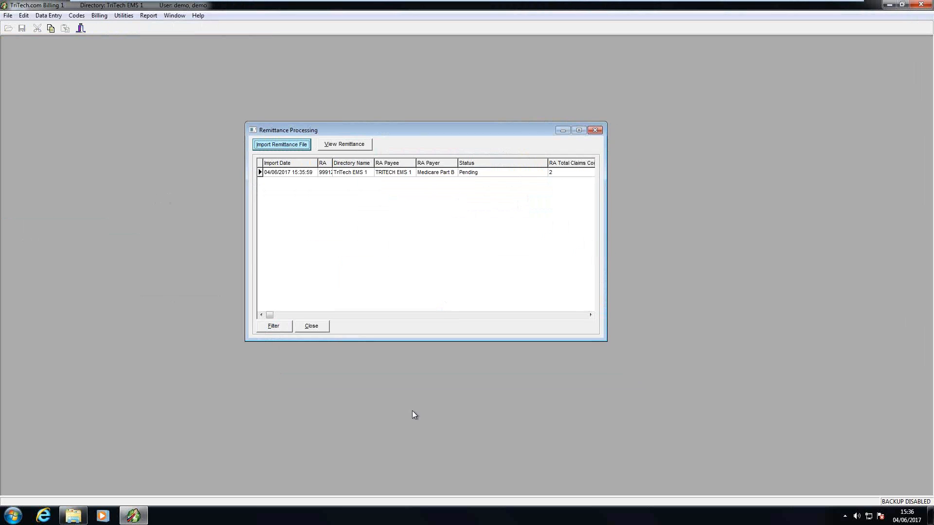
# Step: Open the pending Medicare Part B remittance, enlarge it to review its claims, and show its call credits
pyautogui.doubleClick(390, 172)
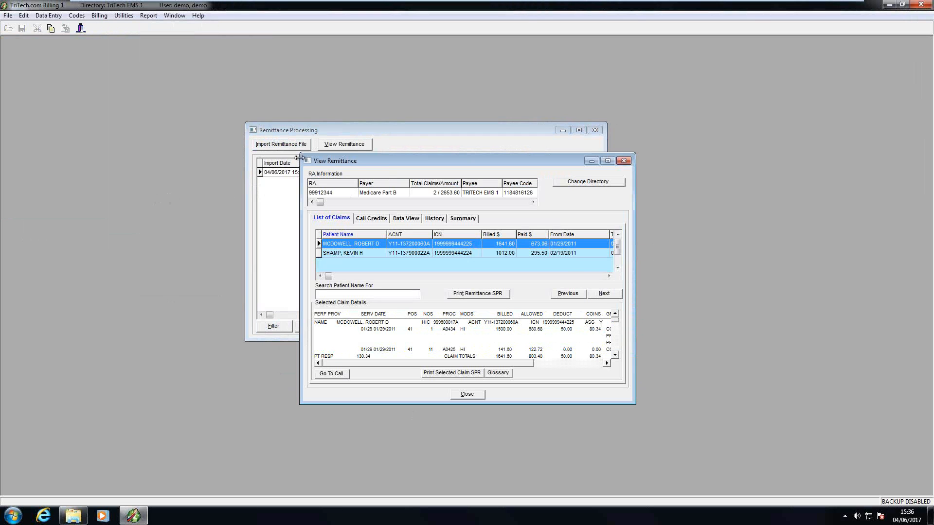
pyautogui.moveTo(297, 155); pyautogui.dragTo(73, 134)
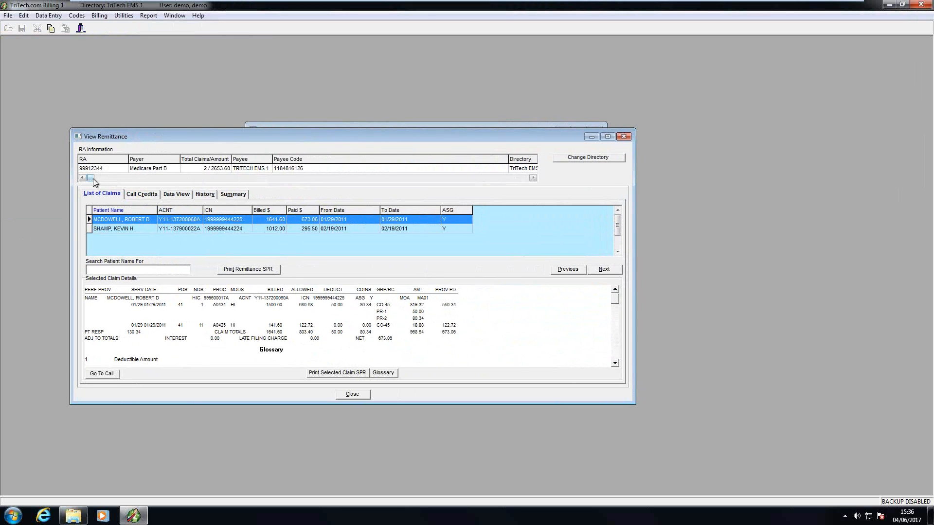
pyautogui.moveTo(150, 180); pyautogui.dragTo(527, 181)
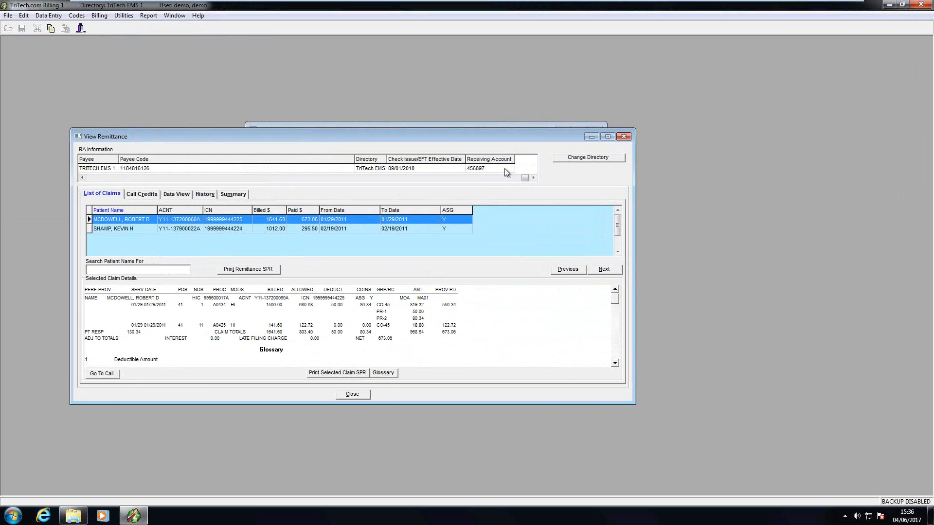
pyautogui.click(141, 195)
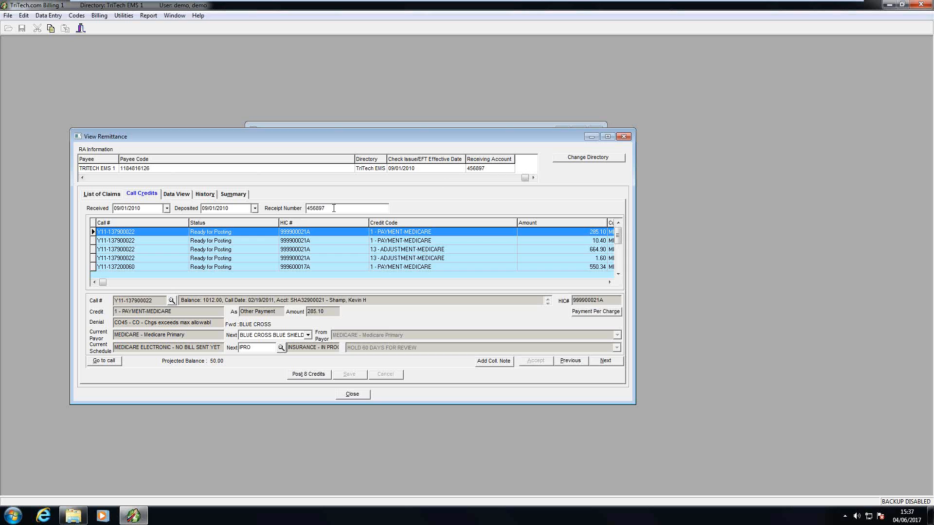
# Step: Check the receipt number and post all 8 call credits
pyautogui.click(333, 209)
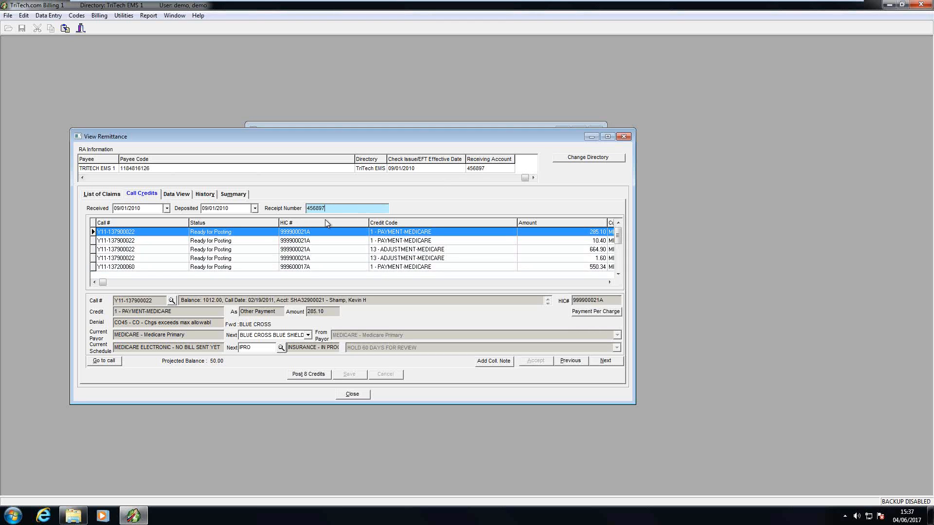
pyautogui.click(310, 375)
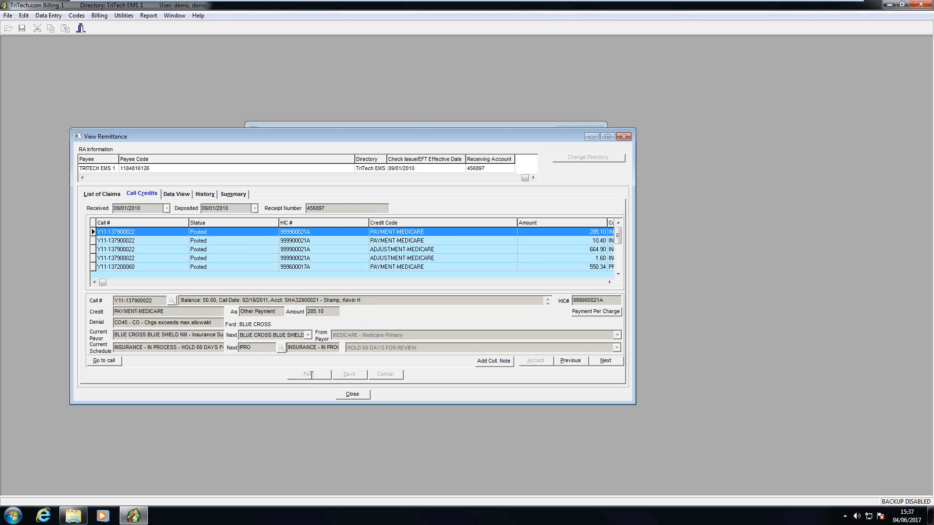
# Step: Open the credited call and widen its Credits tab showing Medicare payments and adjustments
pyautogui.click(105, 362)
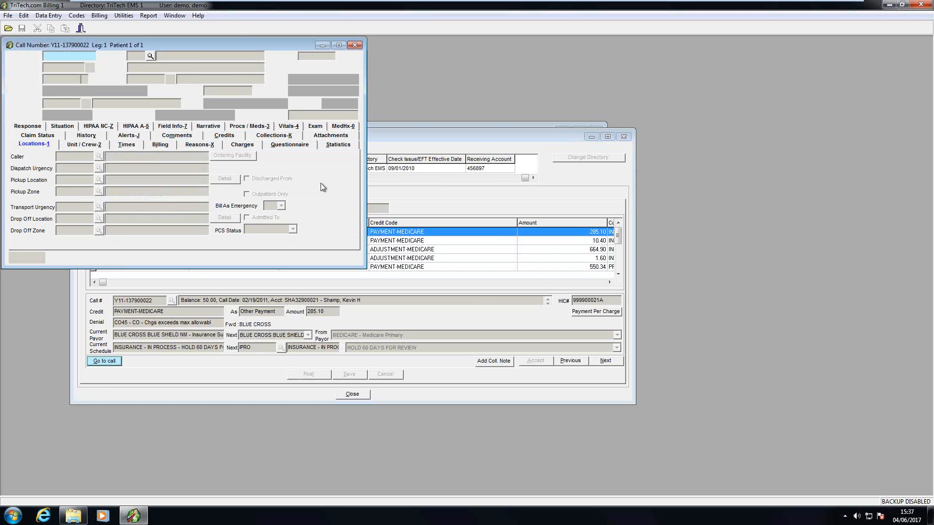
pyautogui.doubleClick(220, 46)
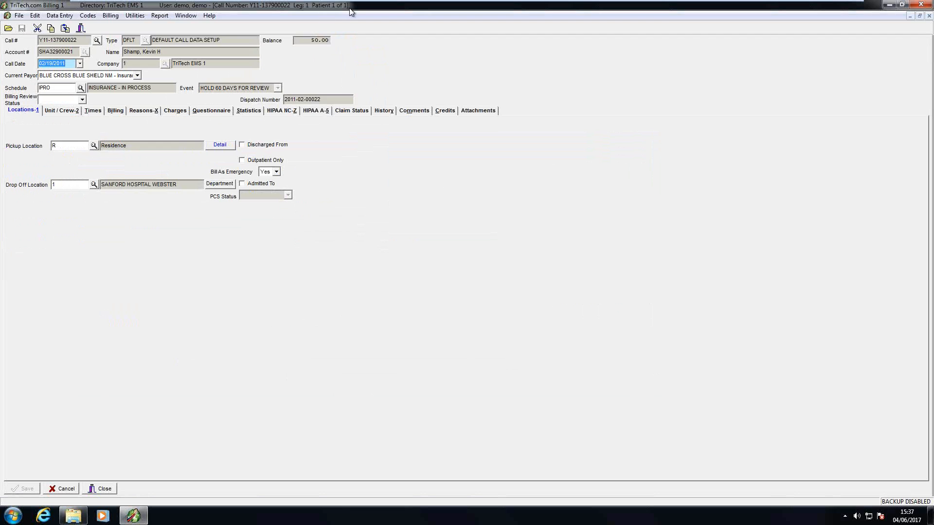
pyautogui.click(920, 16)
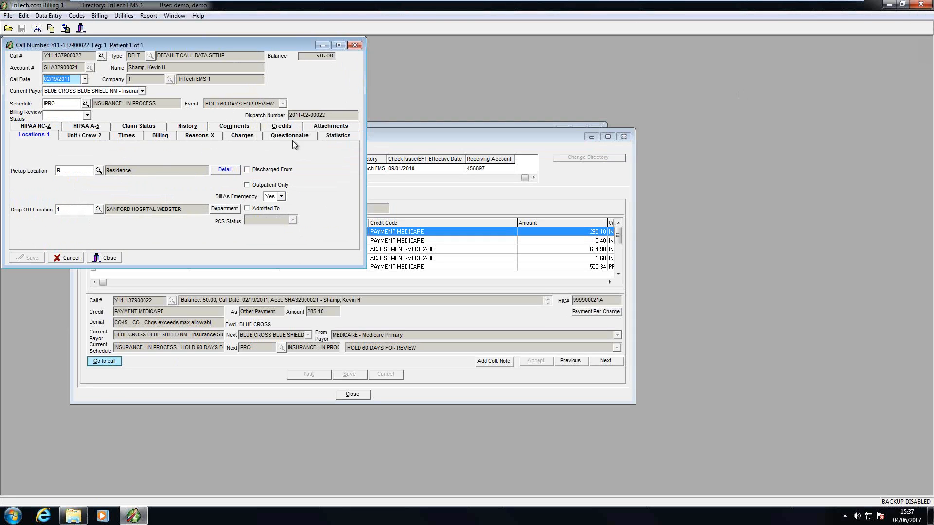
pyautogui.click(275, 129)
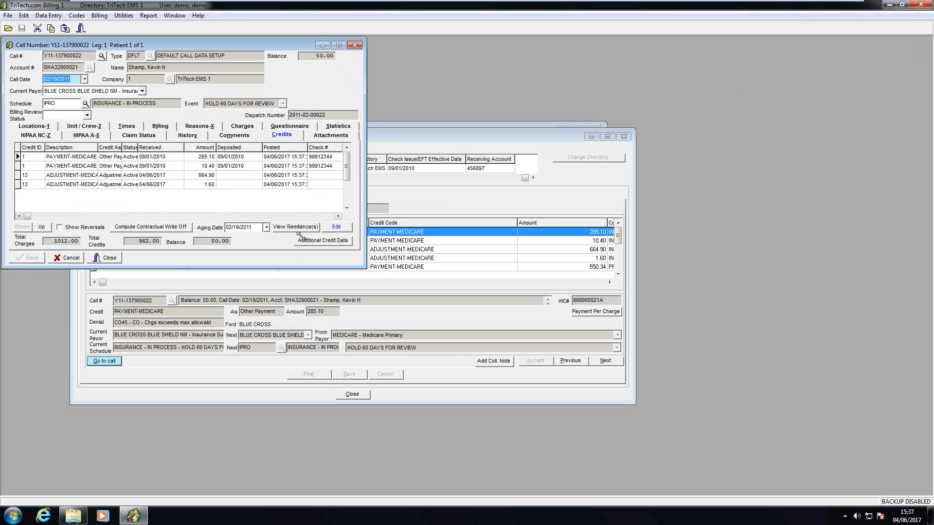
pyautogui.moveTo(366, 269); pyautogui.dragTo(635, 285)
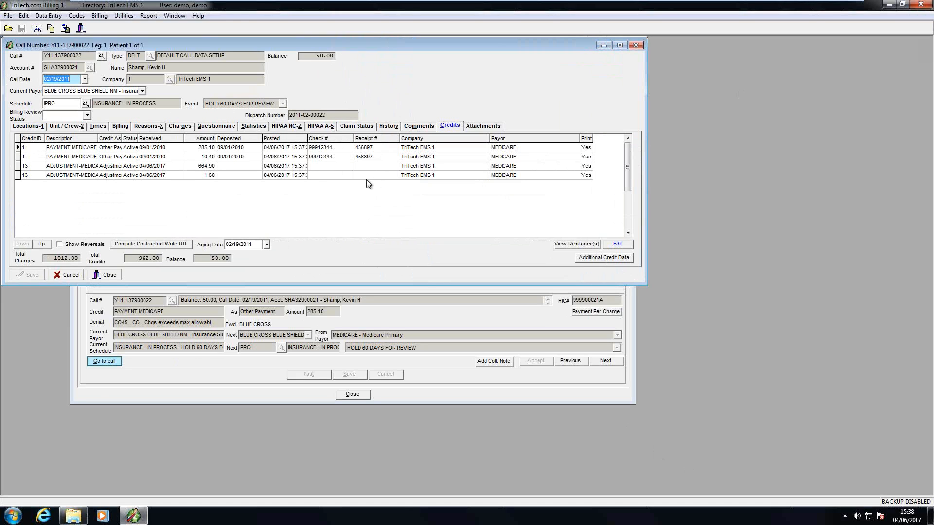
# Step: Close the call record, View Remittance and Remittance Processing windows
pyautogui.click(103, 275)
pyautogui.click(346, 396)
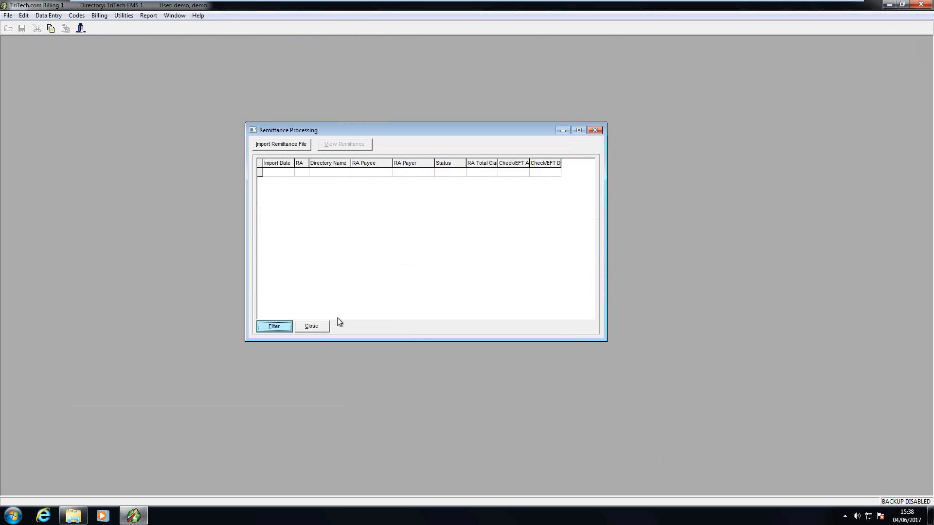
pyautogui.click(314, 330)
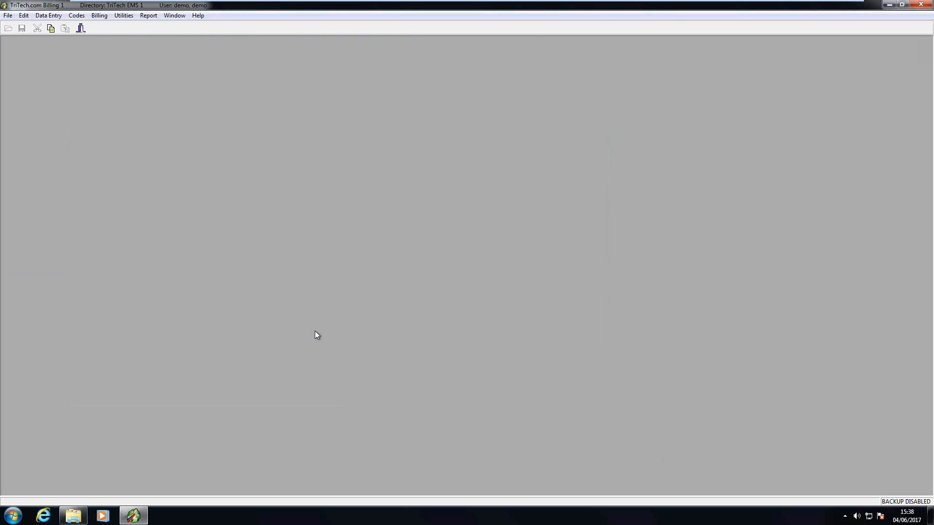